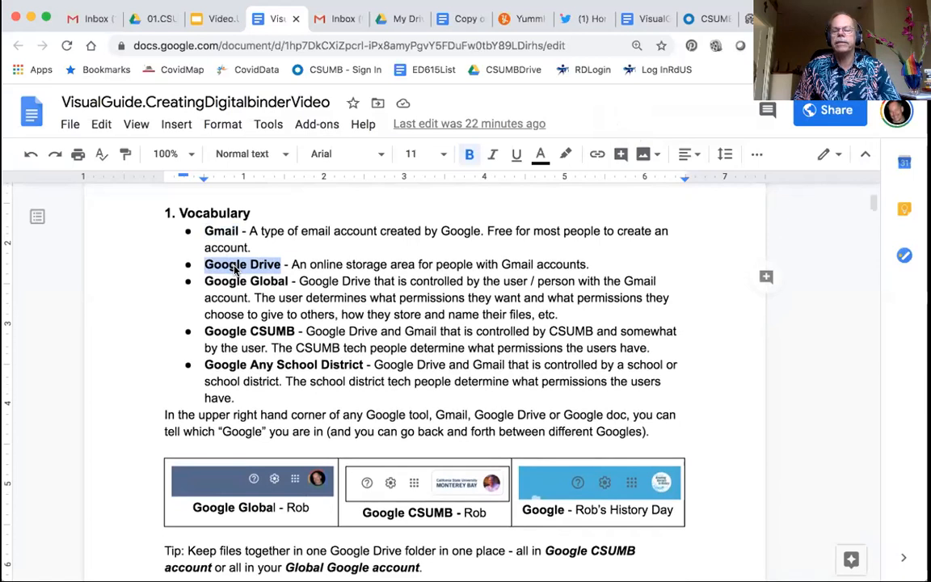
Read through the Vocabulary list and highlight the term "Google Global"
left_click(285, 268)
scroll(287, 271, "down", 1)
scroll(287, 271, "down", 1)
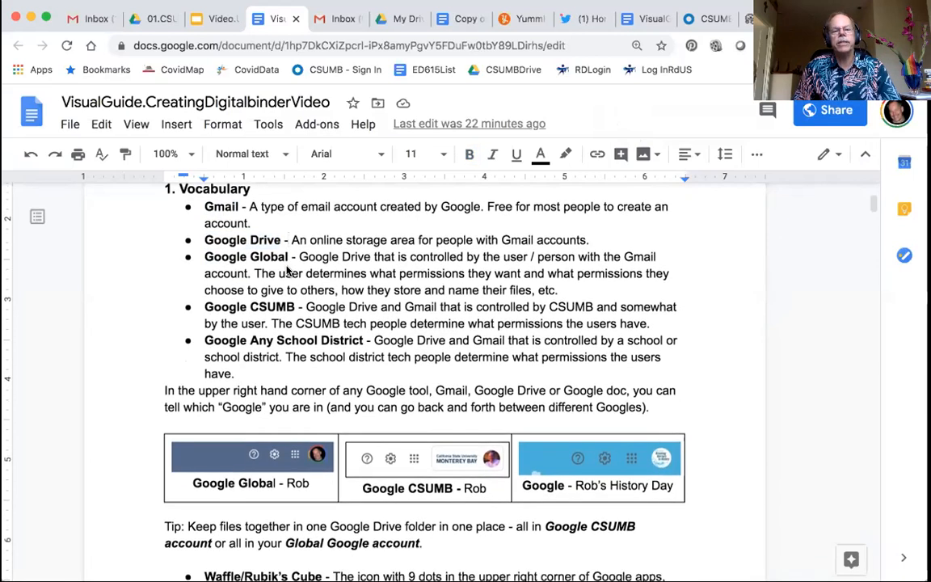
scroll(286, 271, "down", 1)
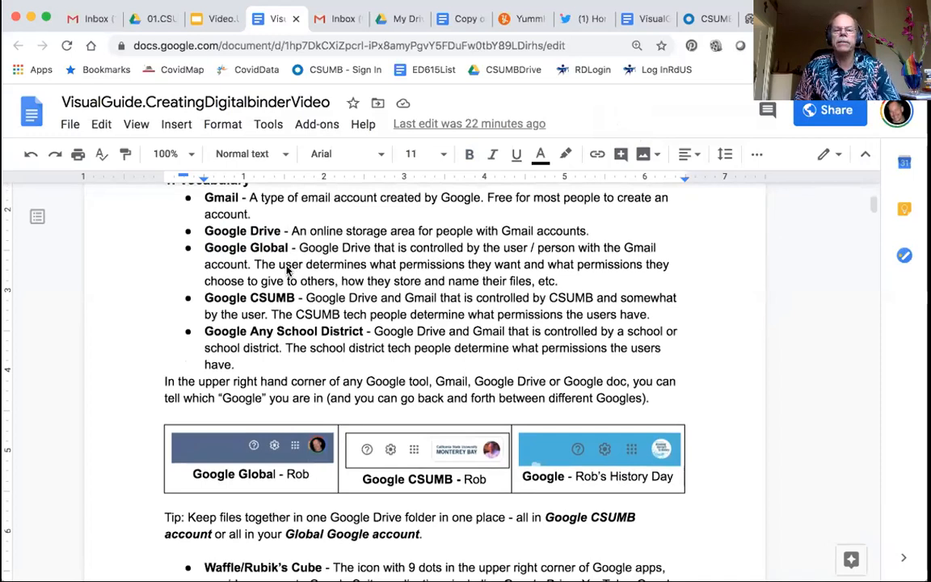
scroll(287, 270, "down", 1)
double_click(283, 241)
left_click_drag(217, 244, 199, 244)
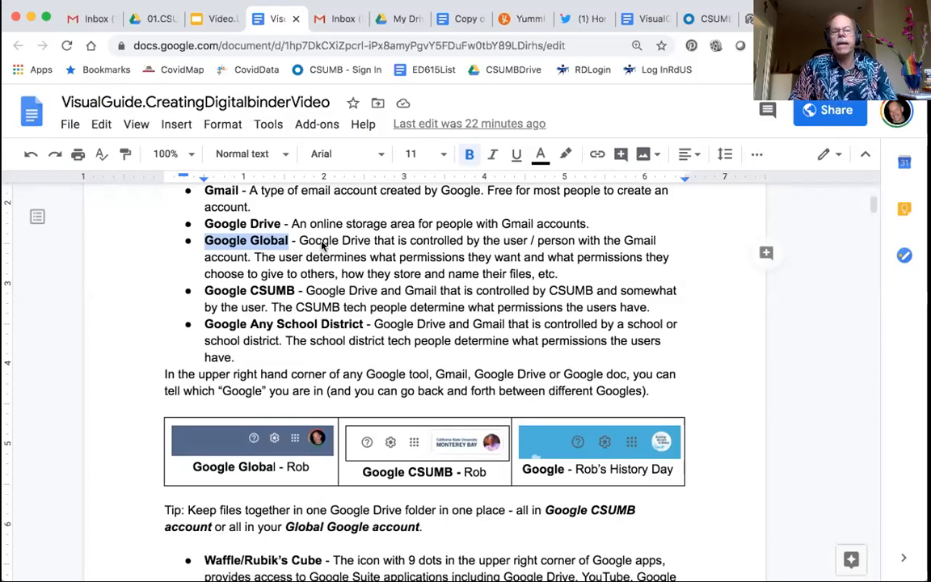
left_click(308, 257)
Highlight the vocabulary terms "Google CSUMB" and "Google Any School District" one after the other
left_click_drag(295, 288, 206, 290)
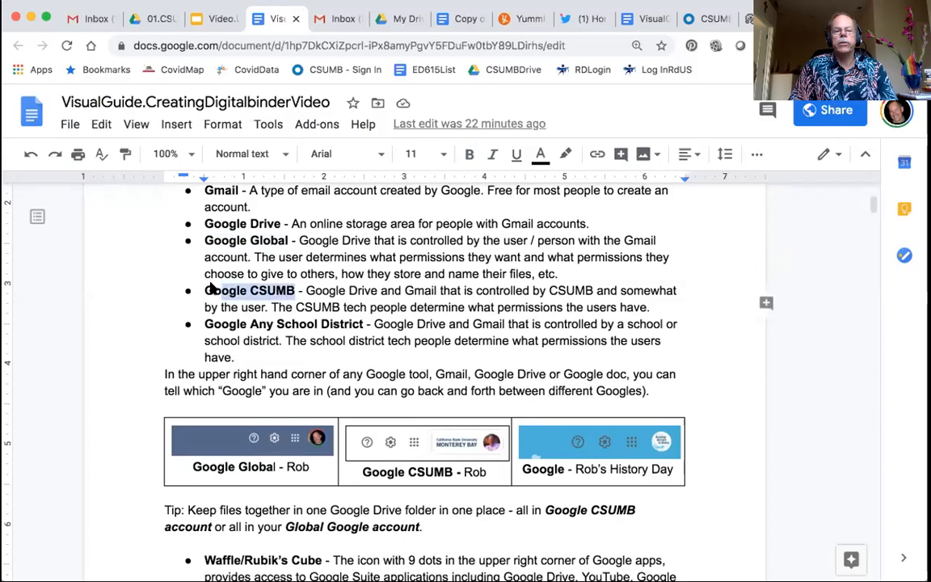
left_click(287, 307)
left_click(363, 325)
left_click_drag(364, 324, 206, 324)
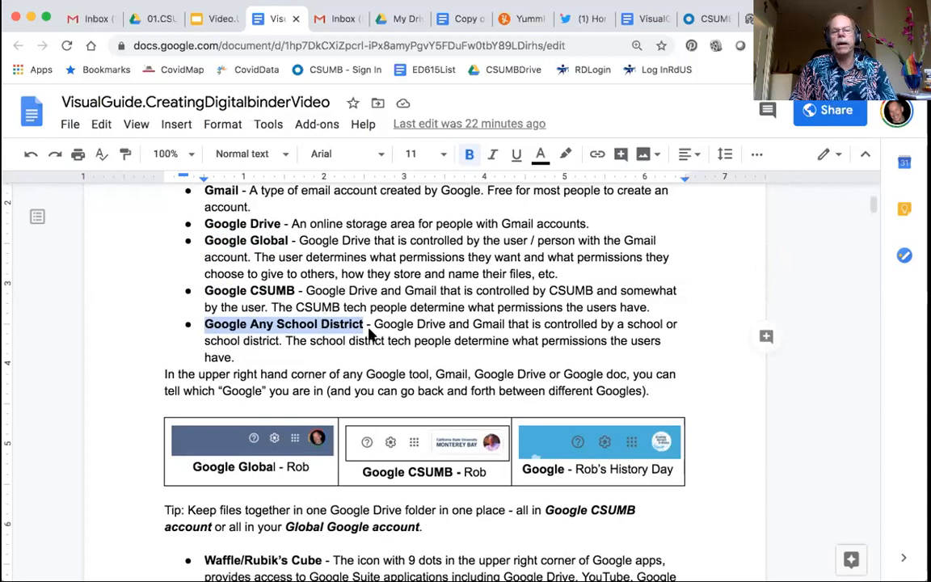
left_click(335, 306)
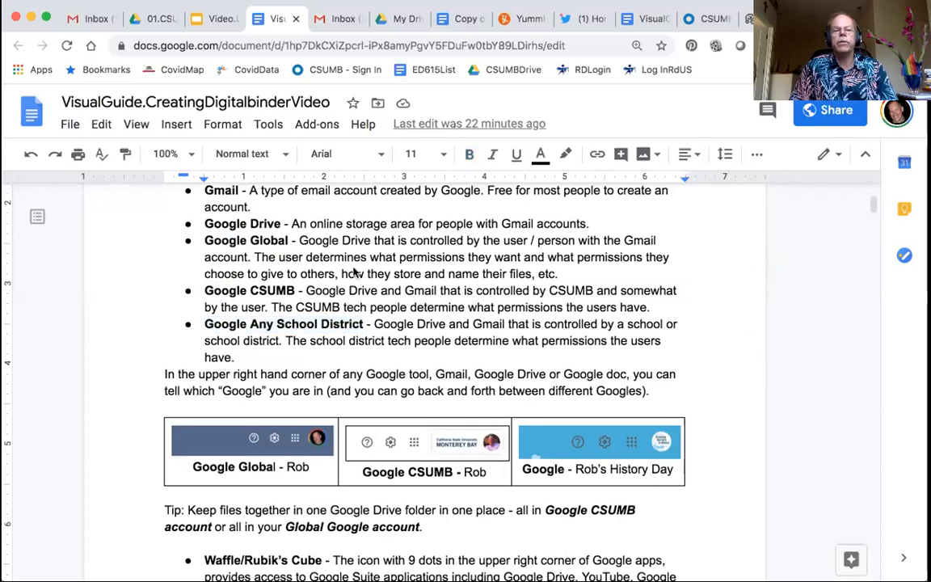
Highlight "Google Global" again to compare it with the school-controlled accounts, and clear the selection
double_click(272, 243)
left_click_drag(244, 247, 202, 240)
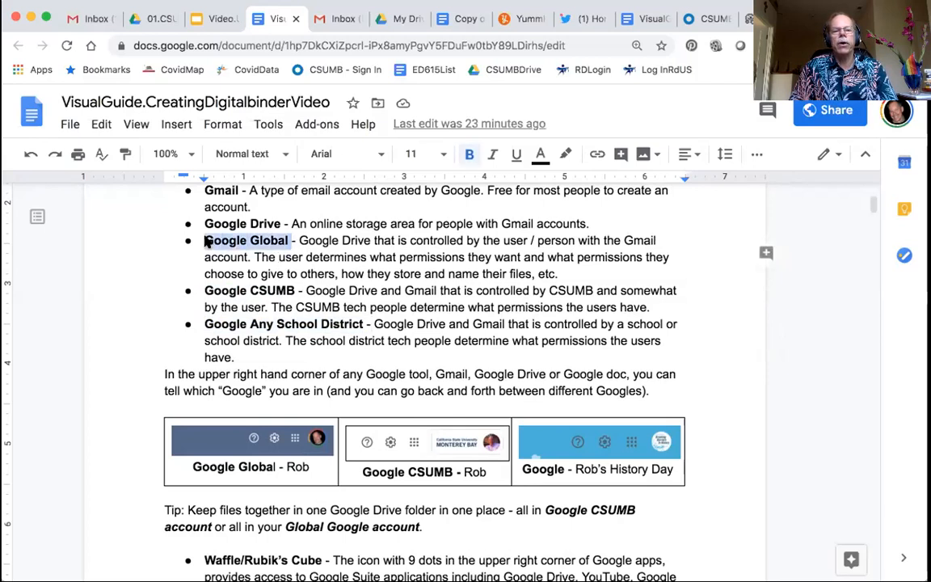
left_click(336, 257)
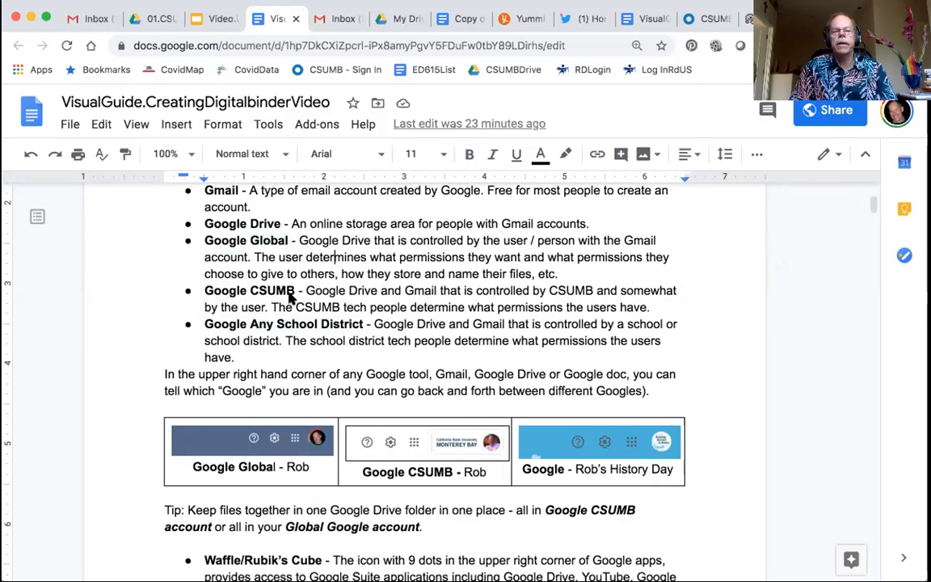
Highlight the wording on tech people determining permissions in the Google CSUMB and Google Any School District definitions
scroll(289, 298, "down", 1)
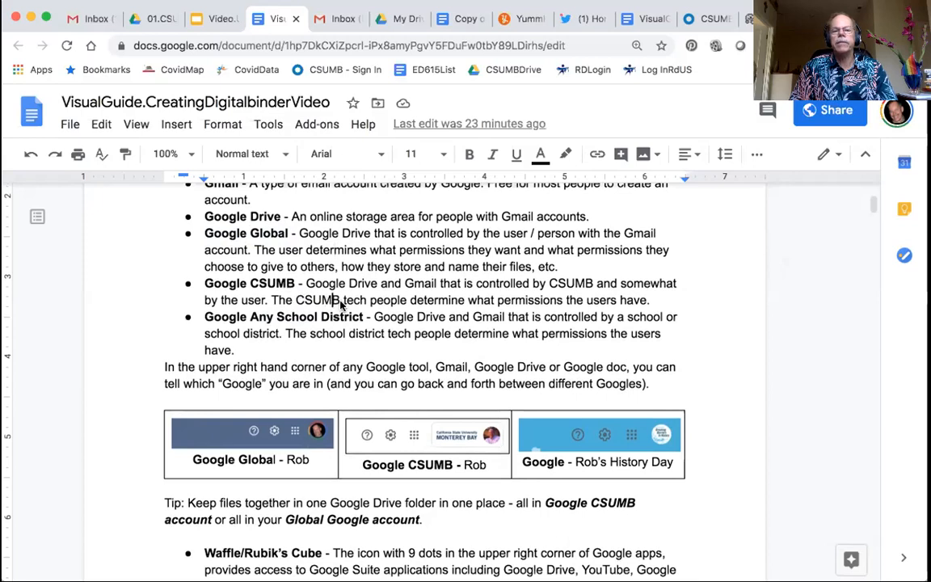
left_click_drag(343, 301, 566, 301)
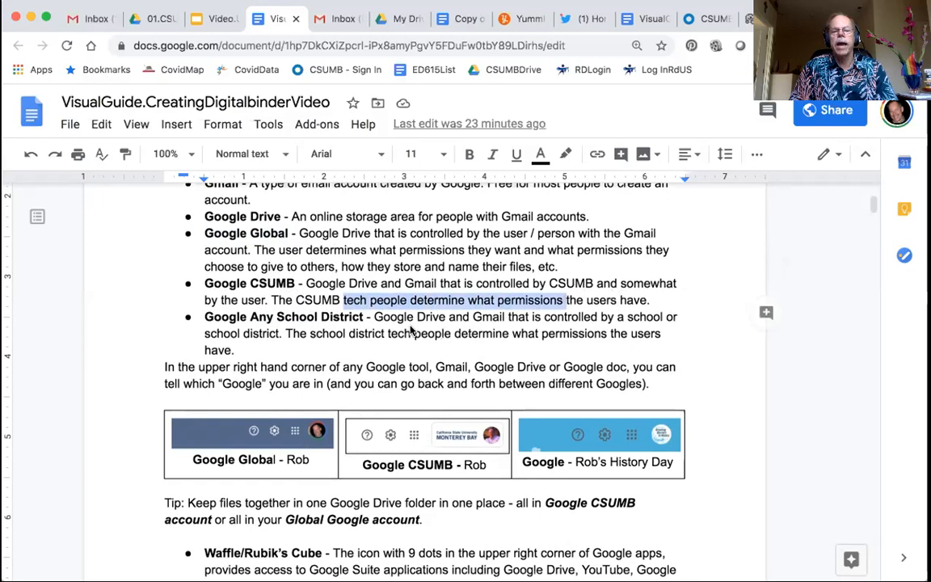
left_click(355, 333)
left_click_drag(310, 333, 605, 332)
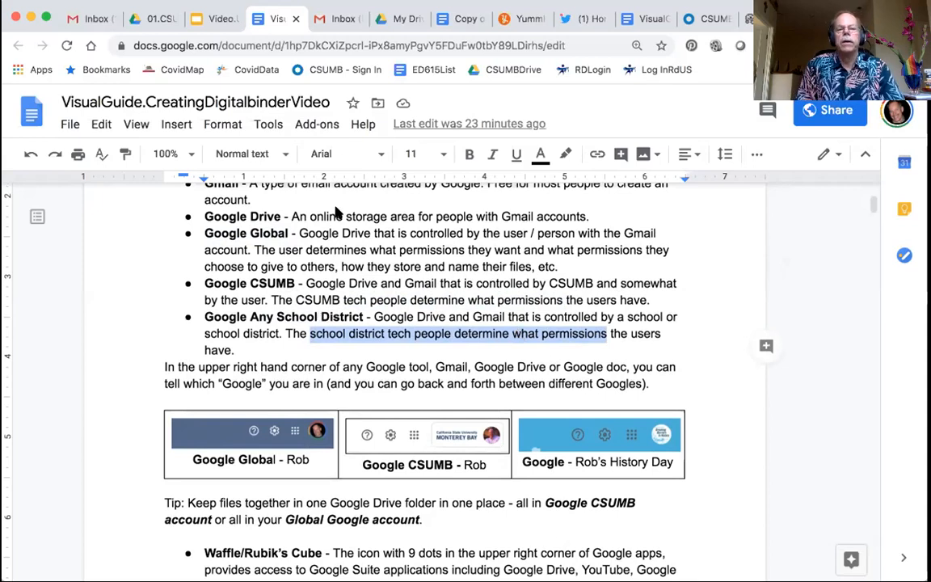
Highlight each of the three captions below the account images in the Google accounts table
scroll(341, 344, "down", 2)
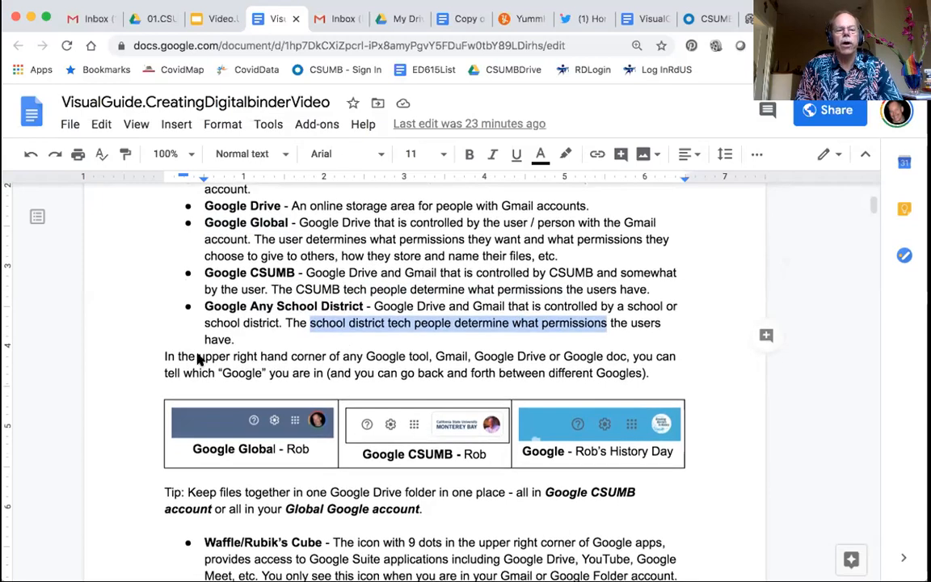
scroll(105, 344, "down", 1)
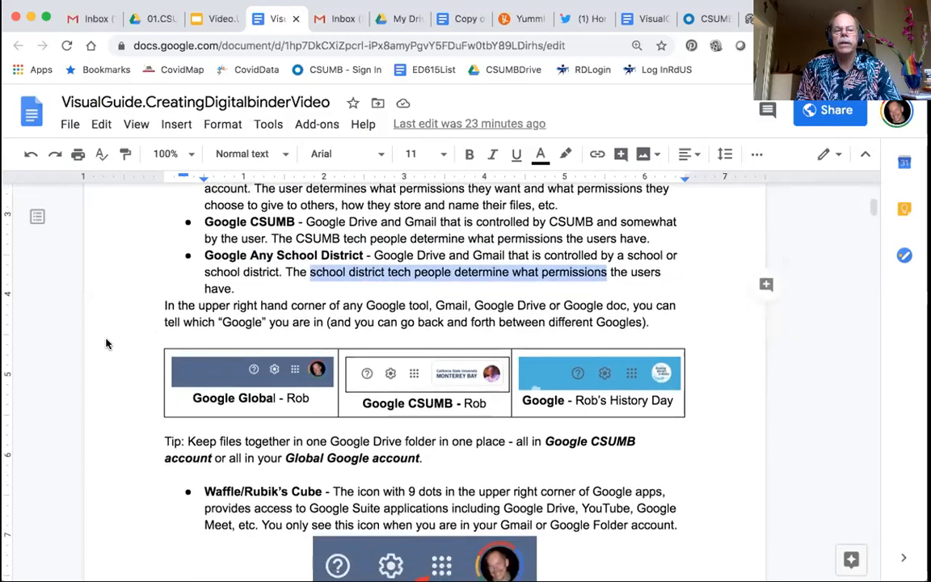
scroll(106, 344, "down", 4)
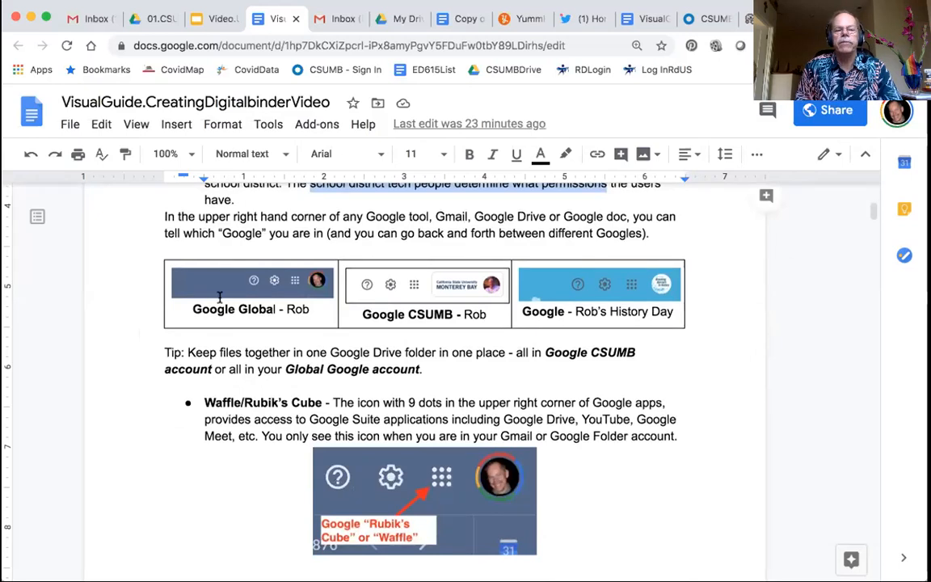
left_click_drag(192, 309, 310, 310)
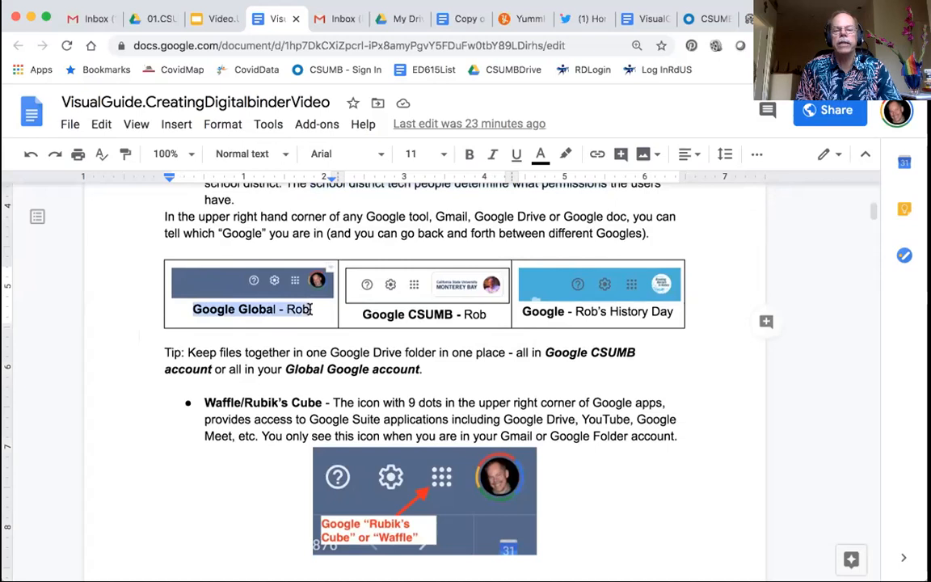
left_click(361, 313)
left_click_drag(362, 313, 478, 313)
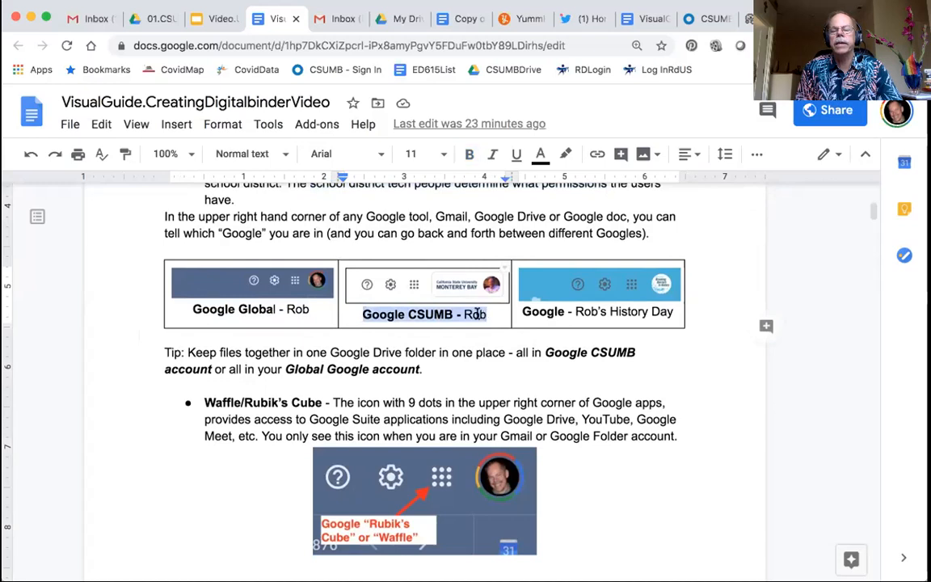
left_click(521, 311)
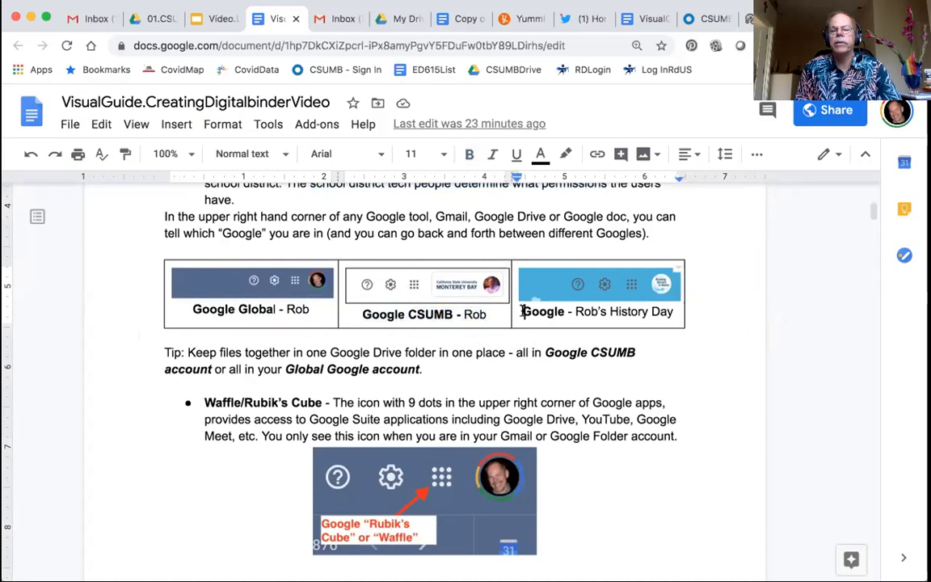
left_click_drag(521, 311, 686, 310)
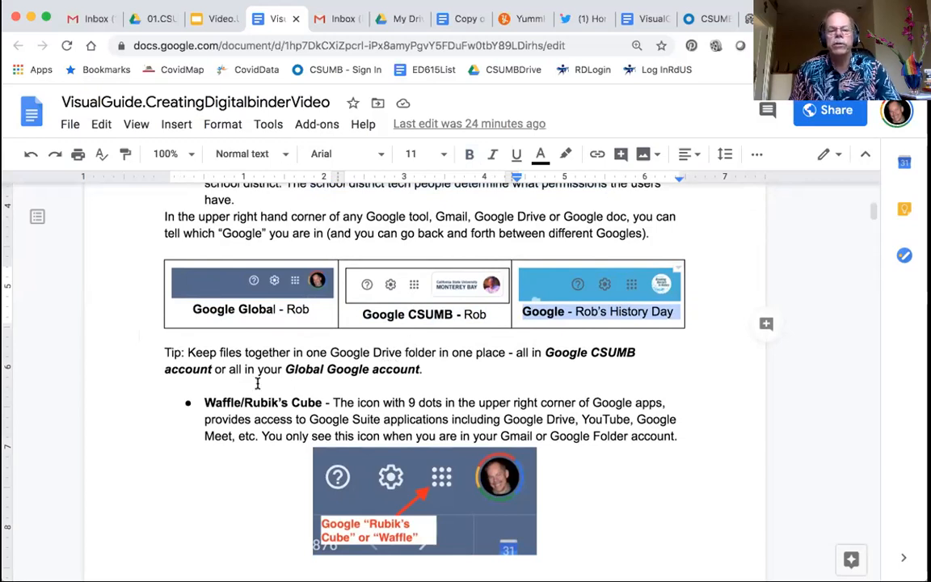
Review the tip about keeping files in one Google Drive account and the Waffle/Rubik's Cube definition with its picture
left_click(200, 364)
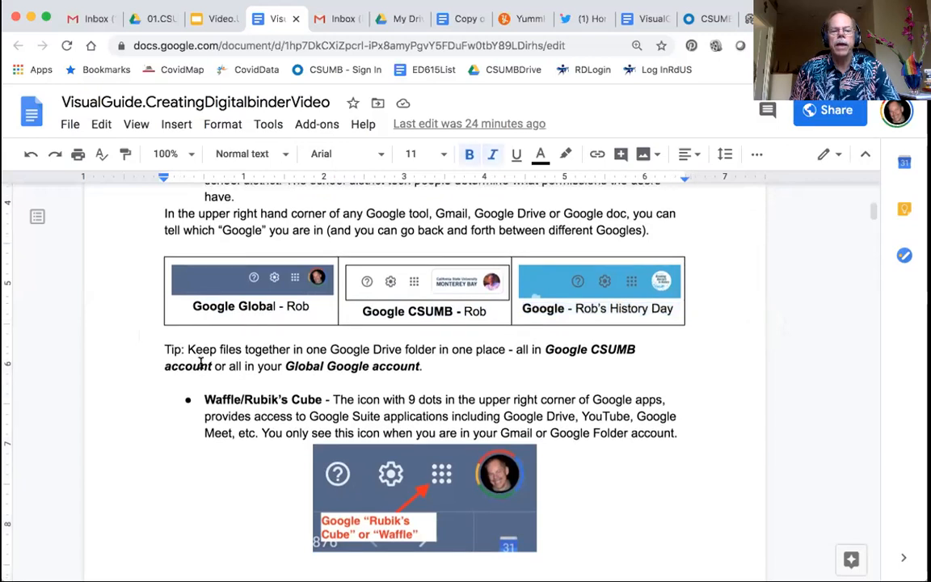
scroll(201, 364, "down", 2)
scroll(201, 364, "down", 2)
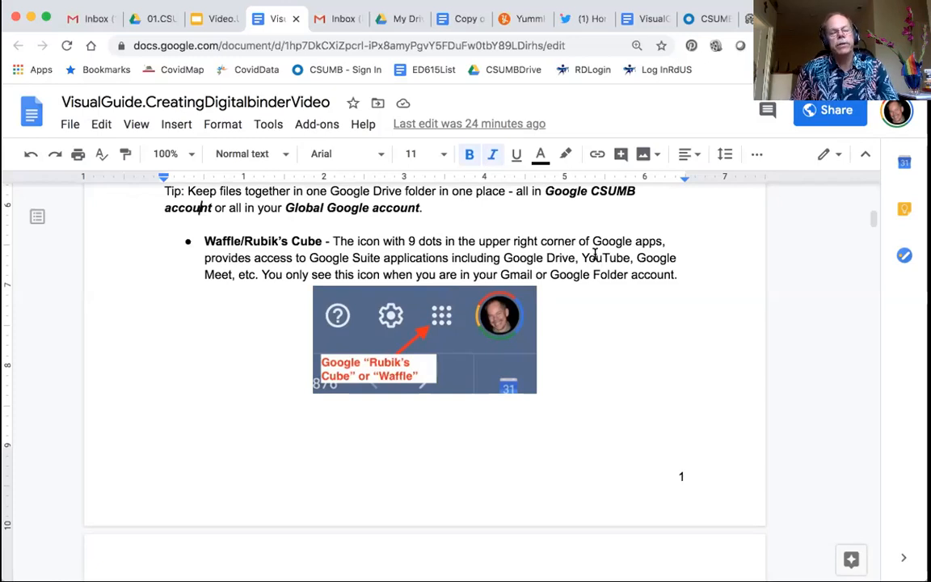
scroll(596, 254, "up", 1)
scroll(596, 255, "up", 4)
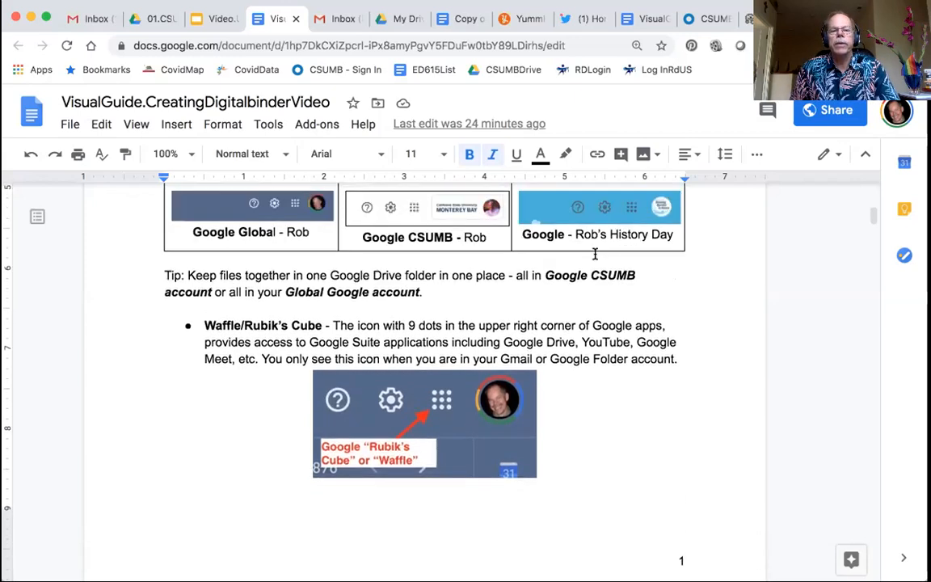
scroll(595, 255, "up", 7)
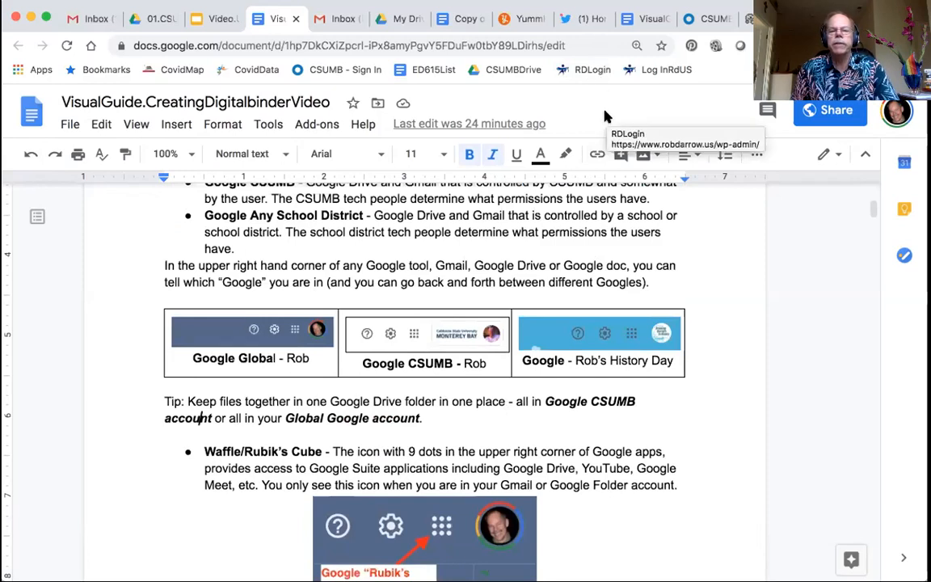
Switch to the Gmail inbox and view its list of signed-in accounts and its list of Google apps
key("super+1")
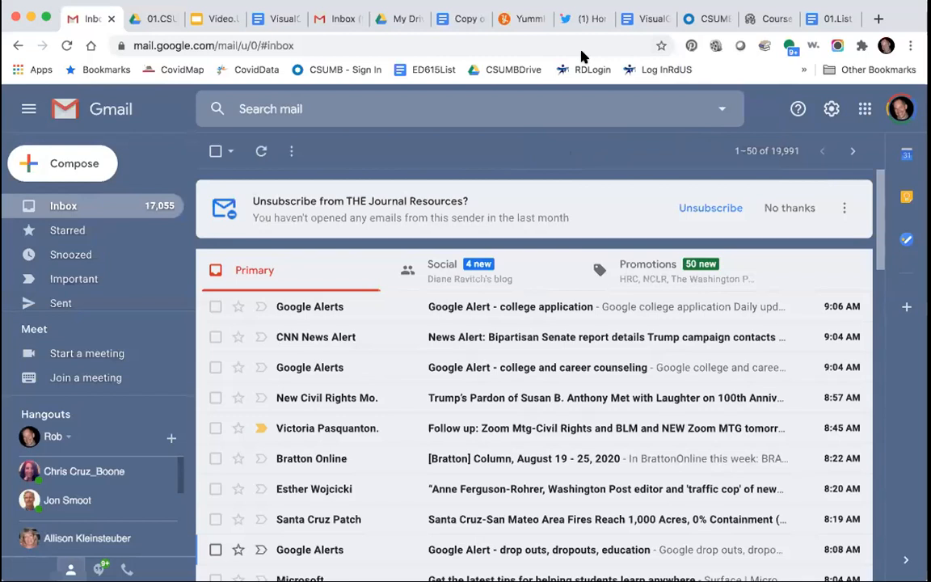
left_click(900, 108)
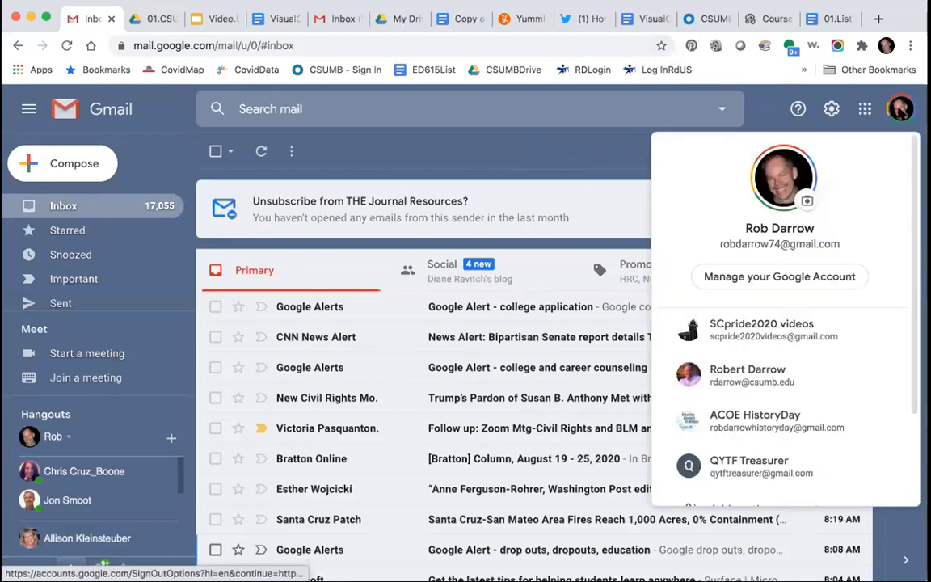
left_click(864, 108)
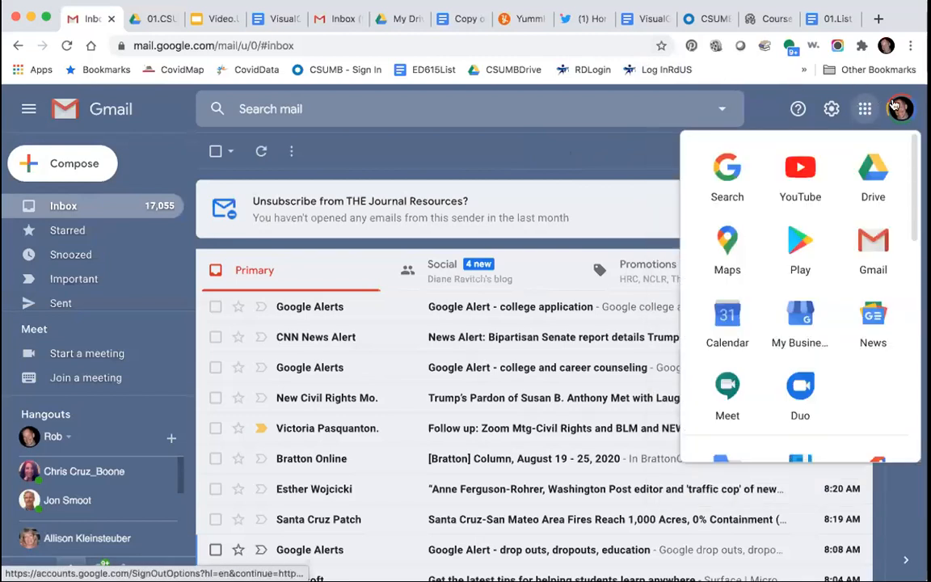
left_click(759, 97)
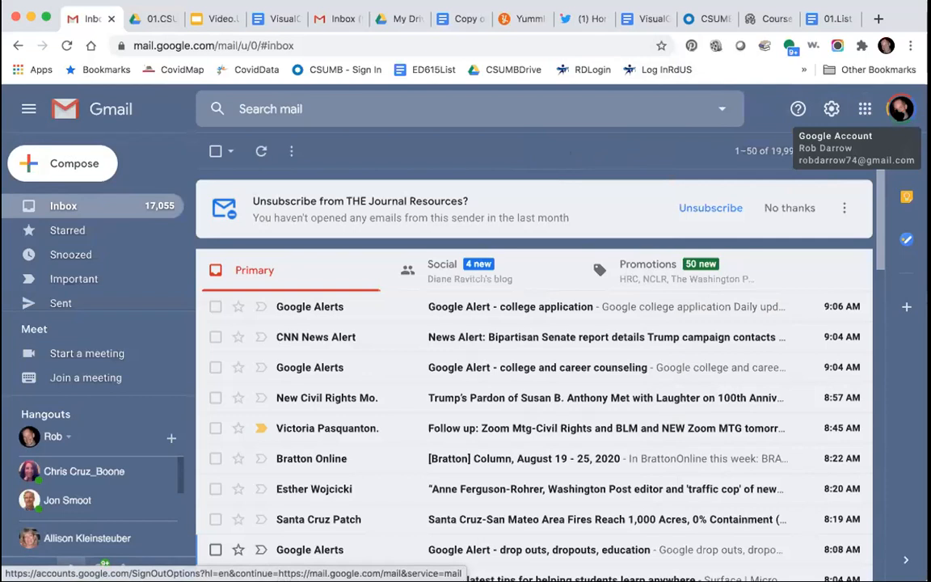
Open the CSUMB account's inbox from the account list, check its account badge, and close that inbox
left_click(899, 108)
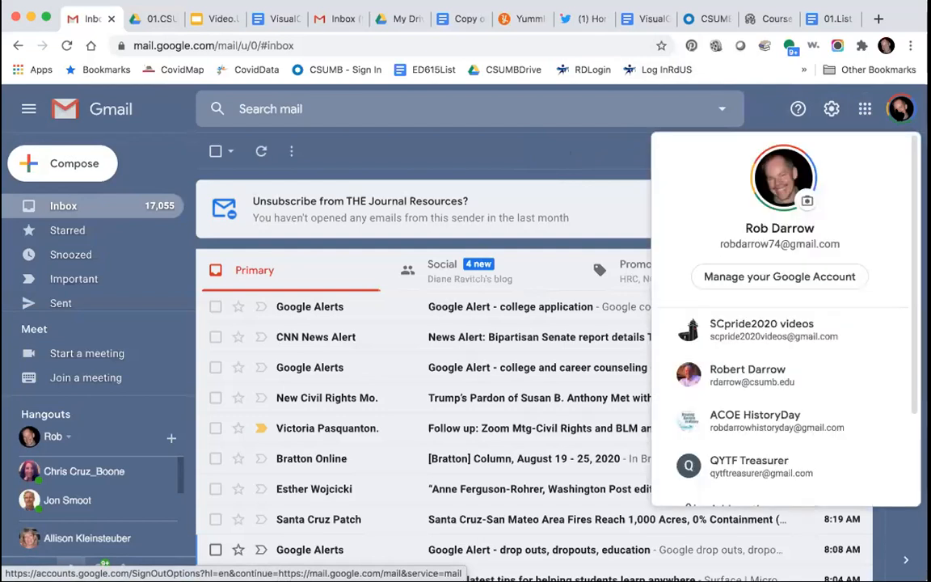
left_click(791, 378)
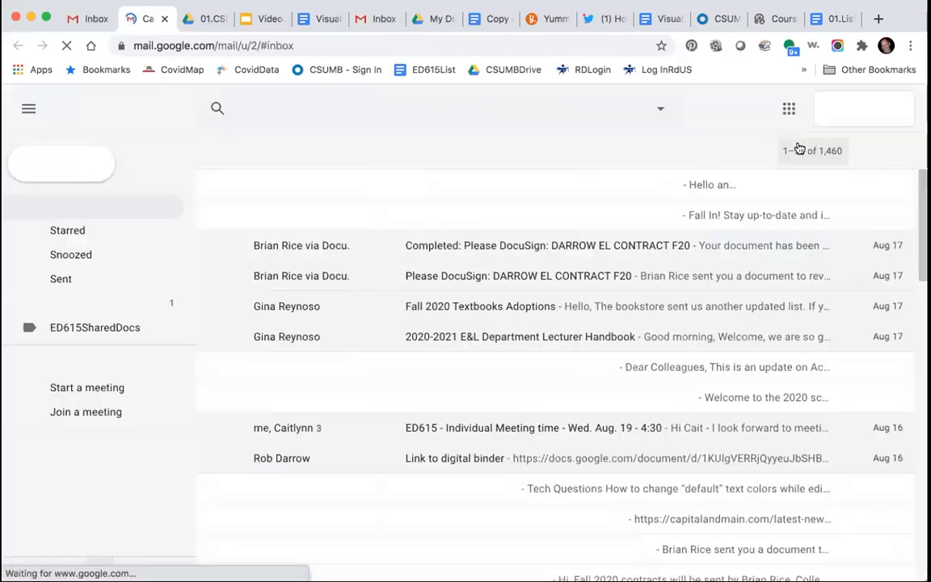
left_click(795, 149)
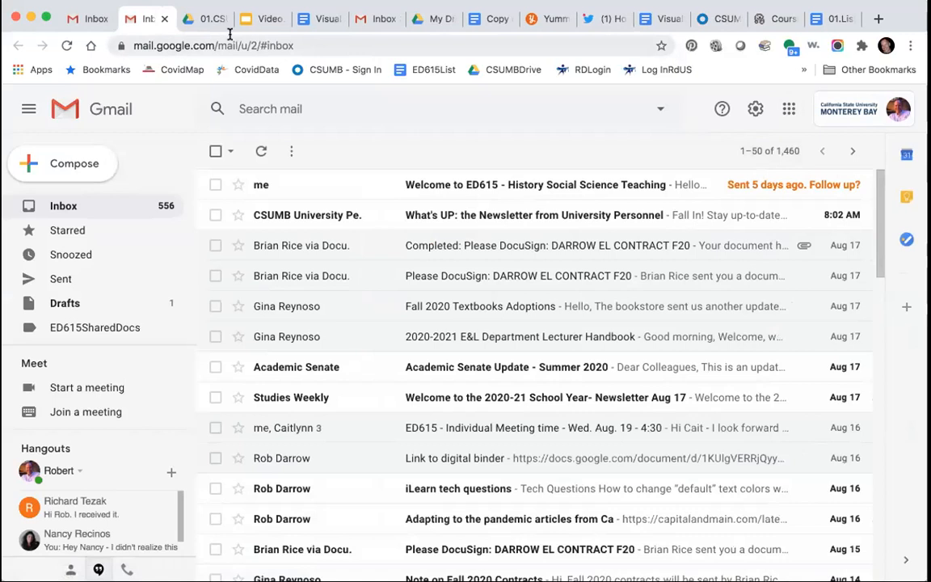
left_click(161, 18)
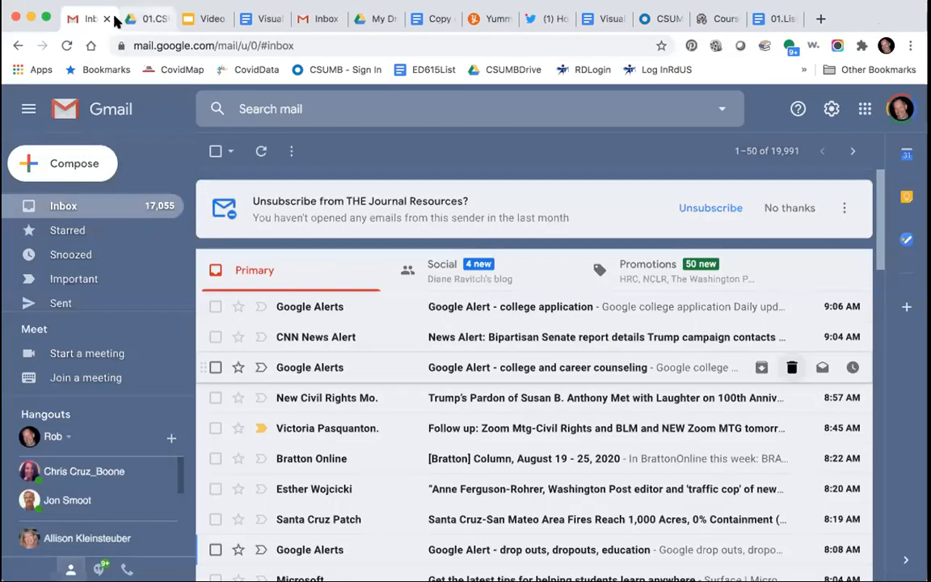
Look through the full list of Google apps available from the Gmail inbox and close the list
left_click(861, 111)
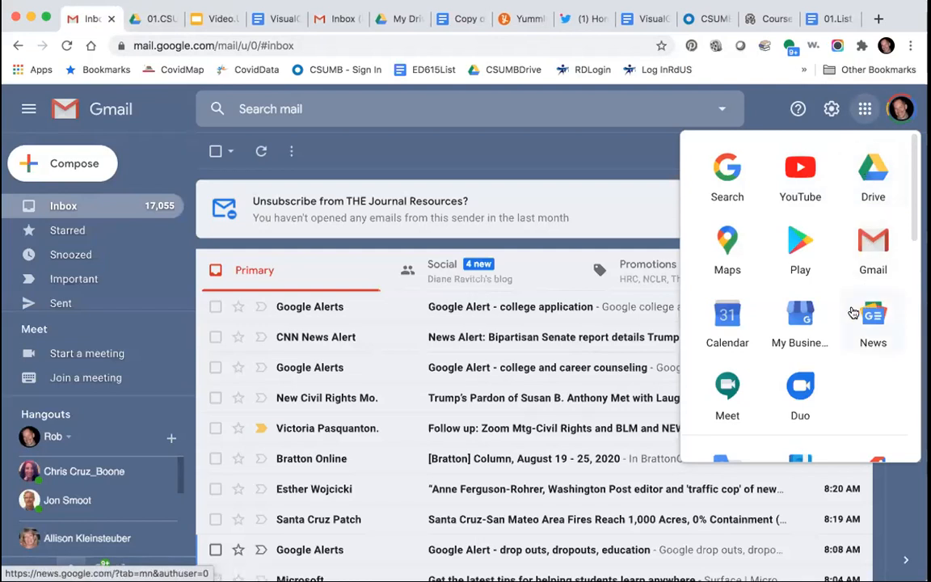
scroll(852, 313, "down", 2)
scroll(852, 313, "down", 5)
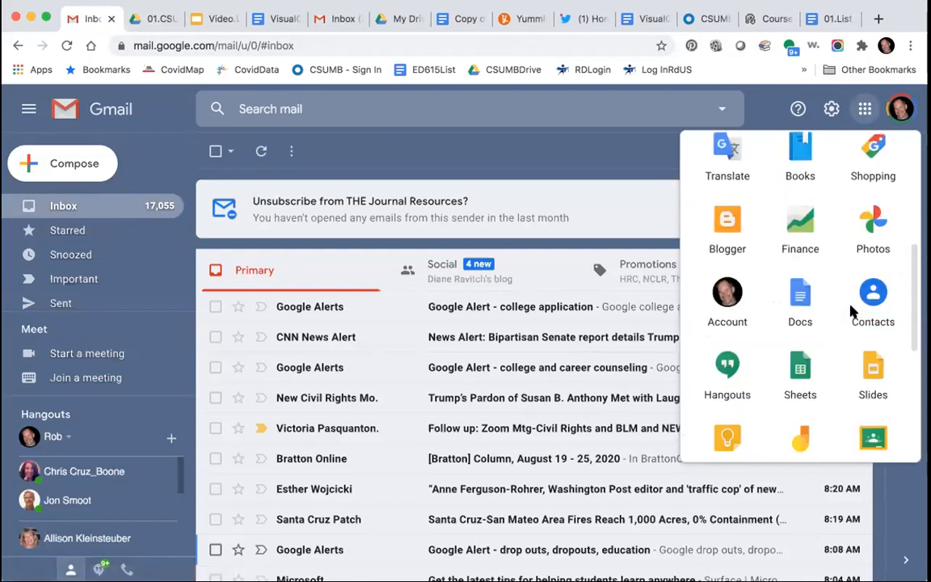
scroll(851, 313, "down", 1)
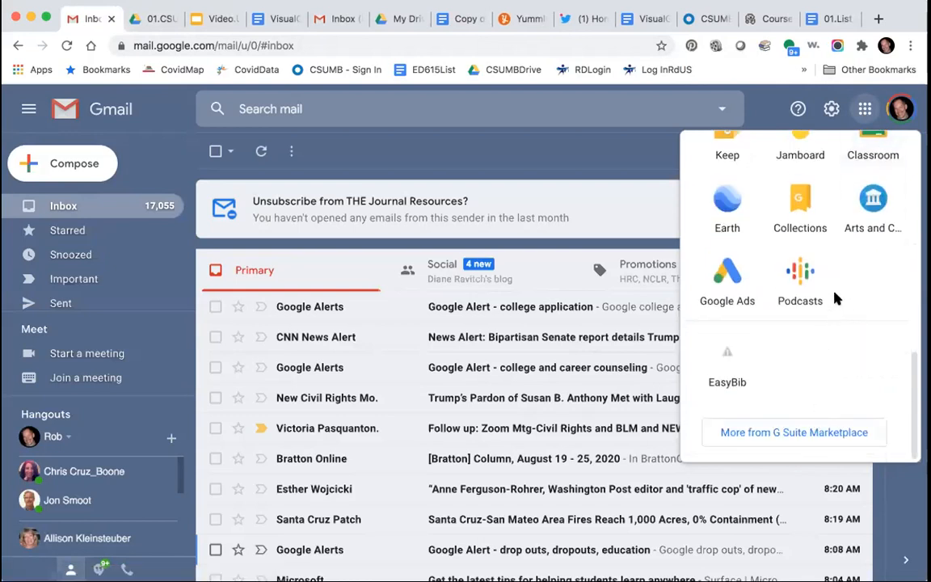
scroll(833, 295, "up", 5)
scroll(835, 292, "up", 4)
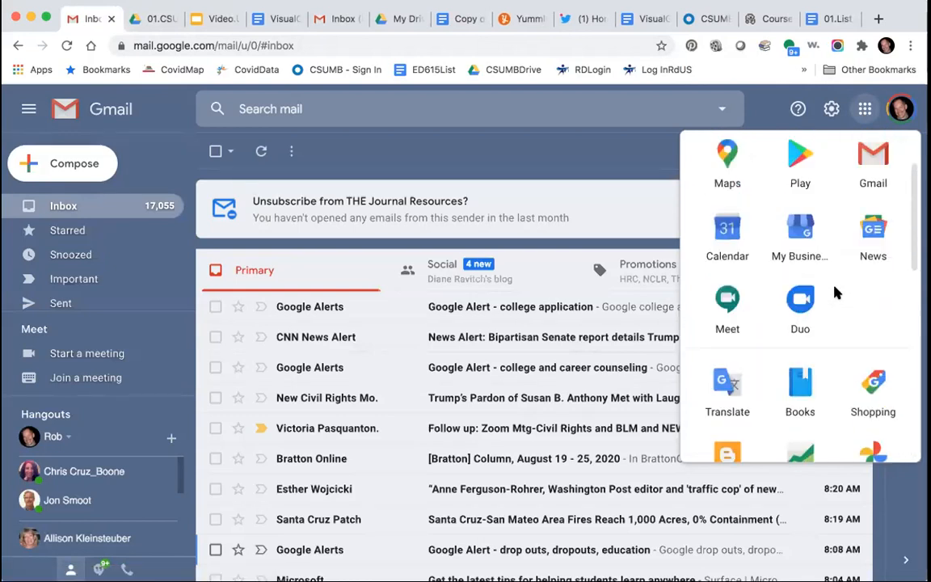
left_click(765, 111)
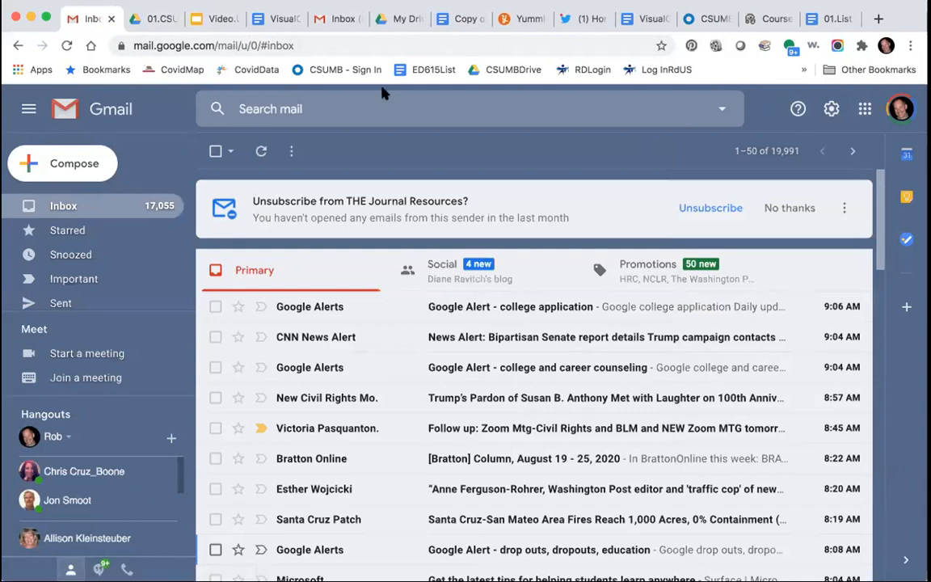
Switch to the personal account's Google Drive and look through the folders inside the 01.CSUMB folder
left_click(158, 19)
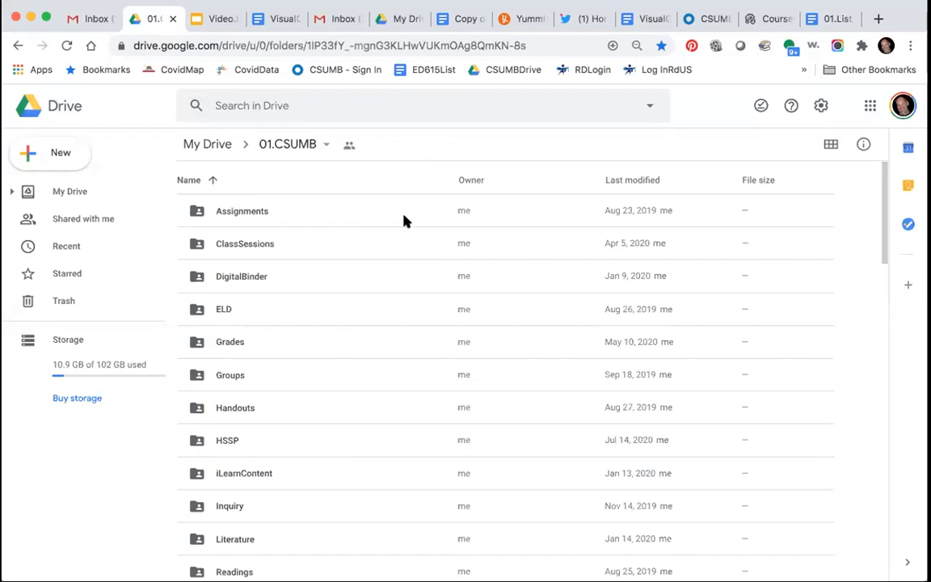
scroll(374, 280, "down", 1)
scroll(375, 280, "down", 1)
scroll(374, 280, "up", 1)
scroll(375, 280, "down", 3)
scroll(375, 280, "down", 5)
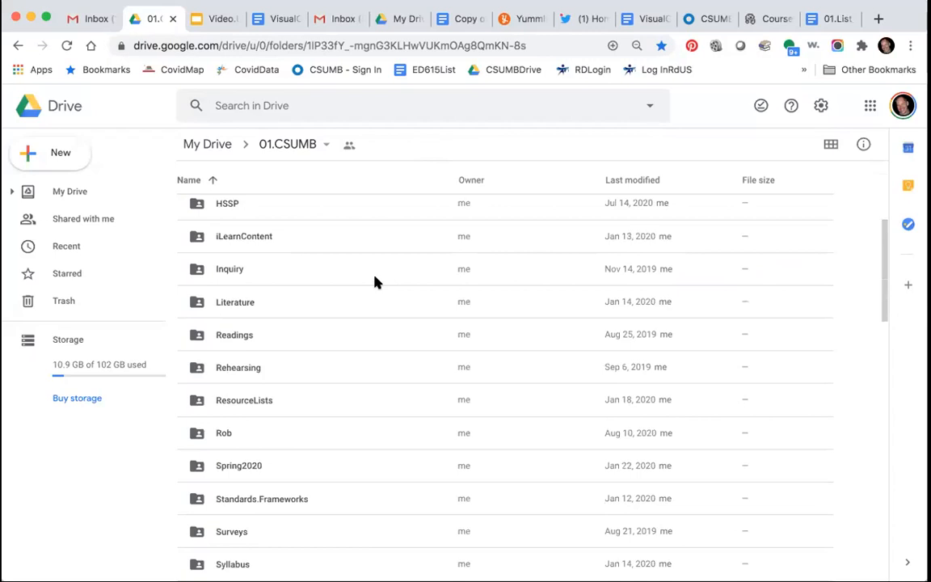
scroll(374, 280, "up", 8)
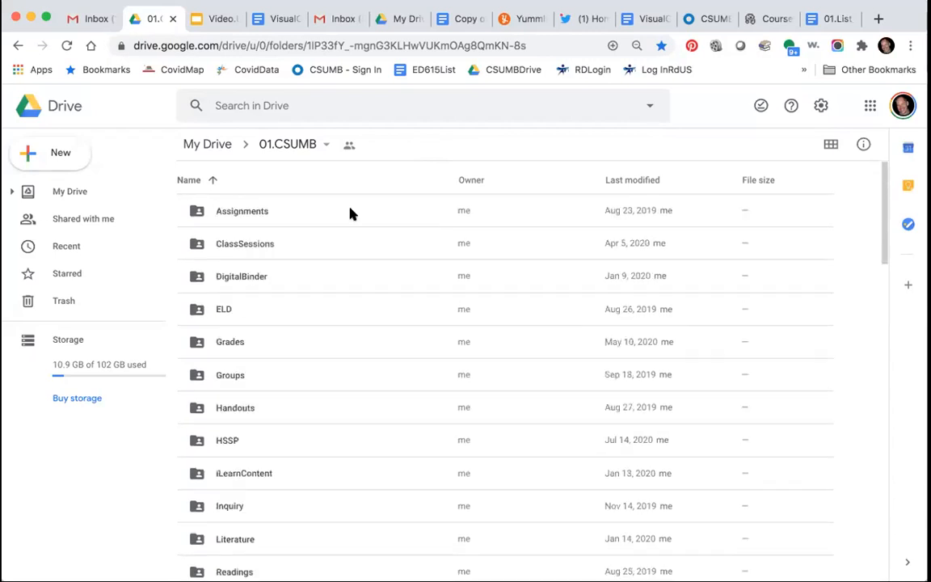
Open Google Drive from the CSUMB account's Gmail inbox and look through the folders and files in My Drive
left_click(329, 18)
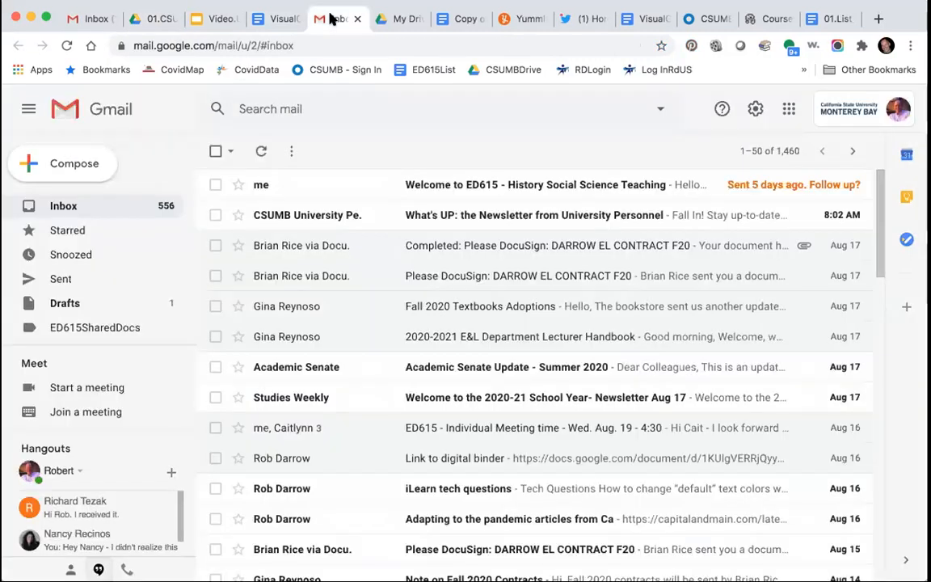
left_click(786, 110)
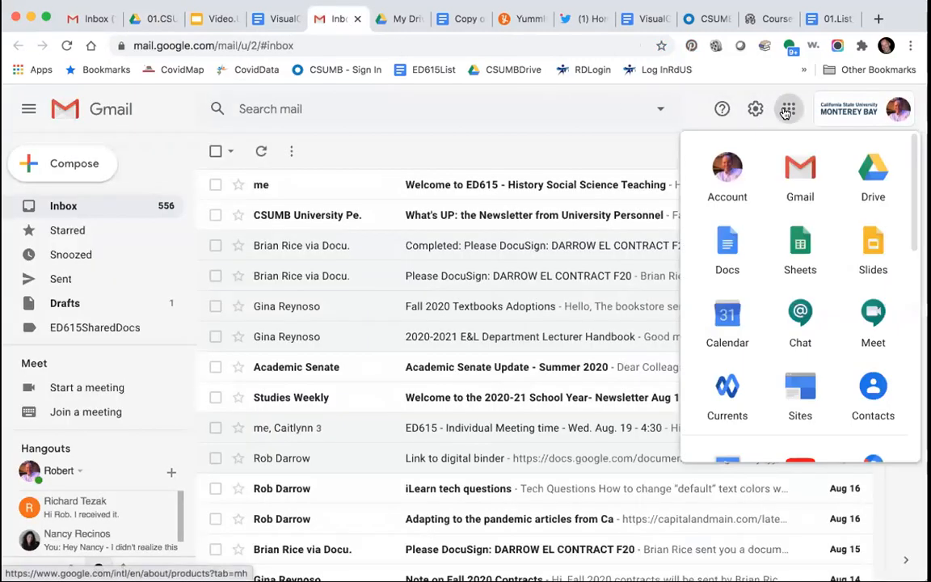
left_click(870, 169)
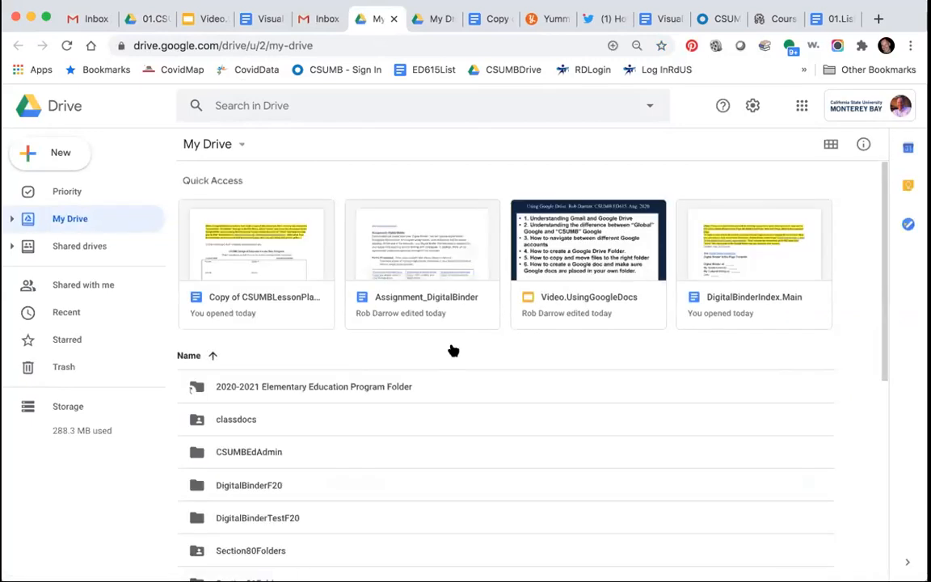
scroll(453, 351, "down", 2)
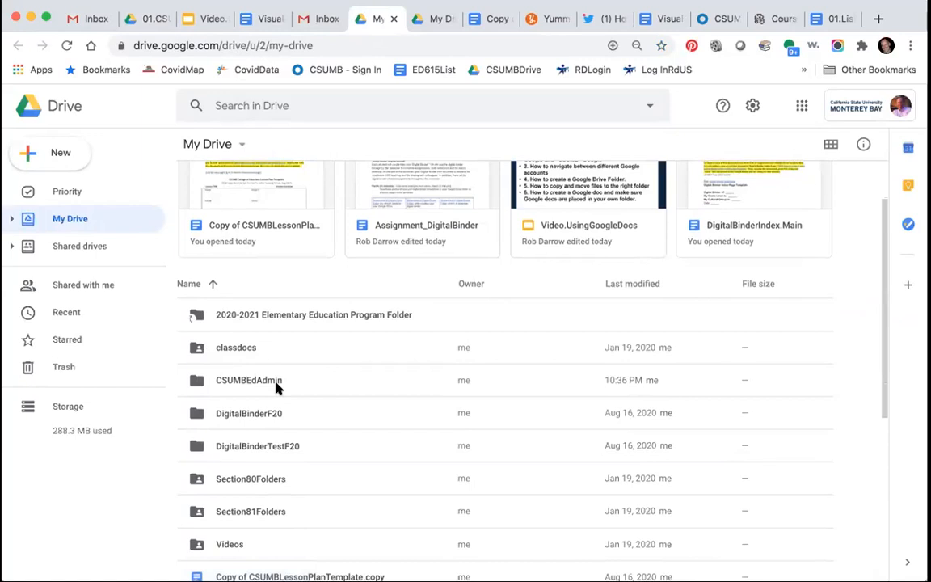
scroll(275, 387, "down", 1)
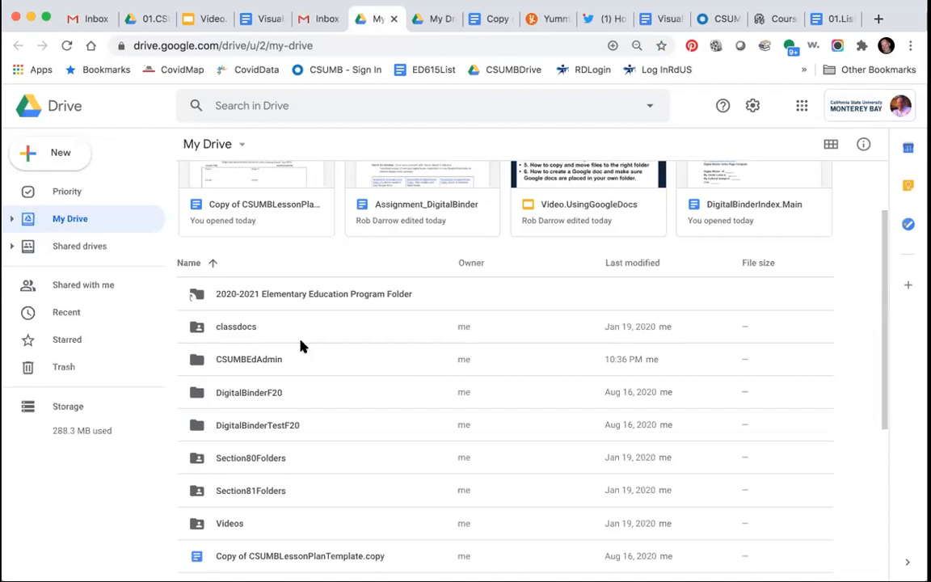
scroll(301, 346, "down", 2)
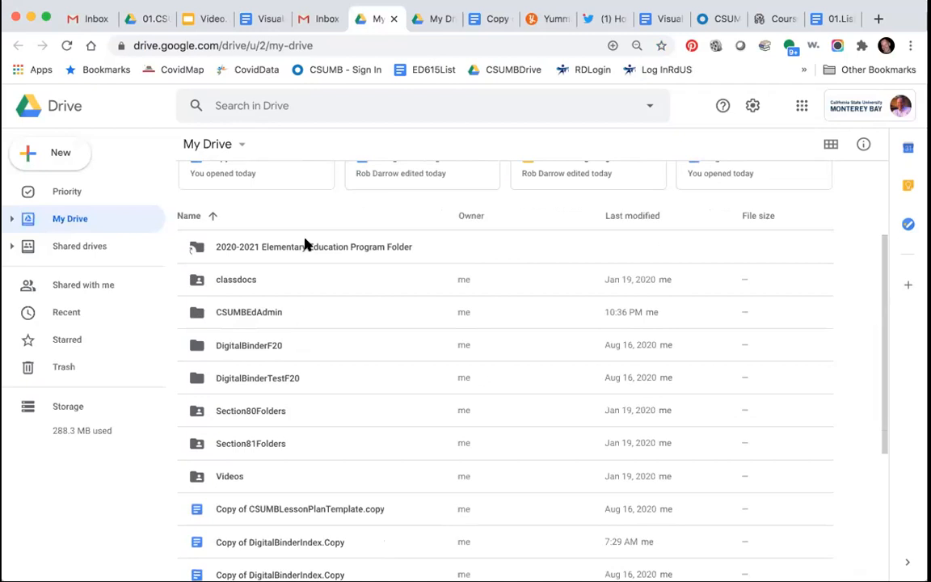
left_click(897, 108)
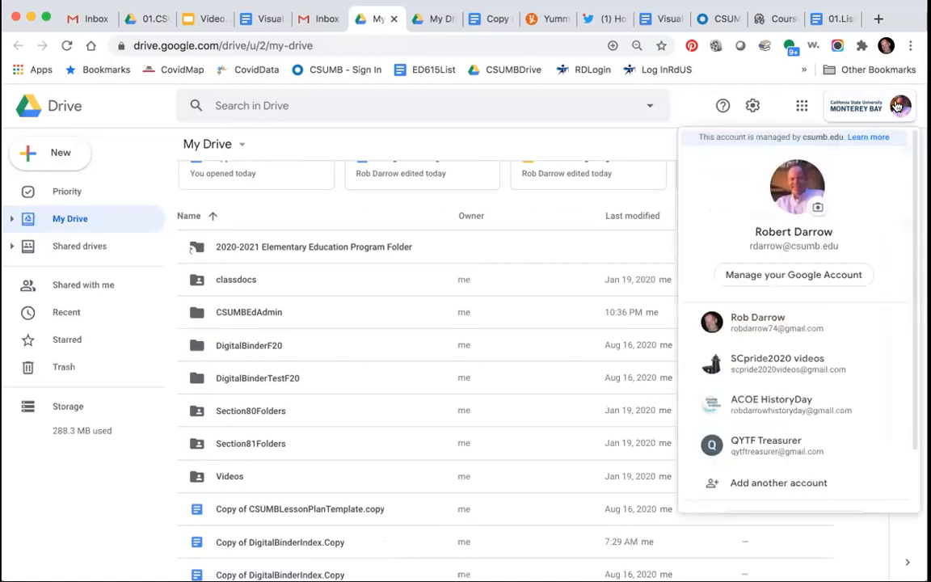
left_click(798, 325)
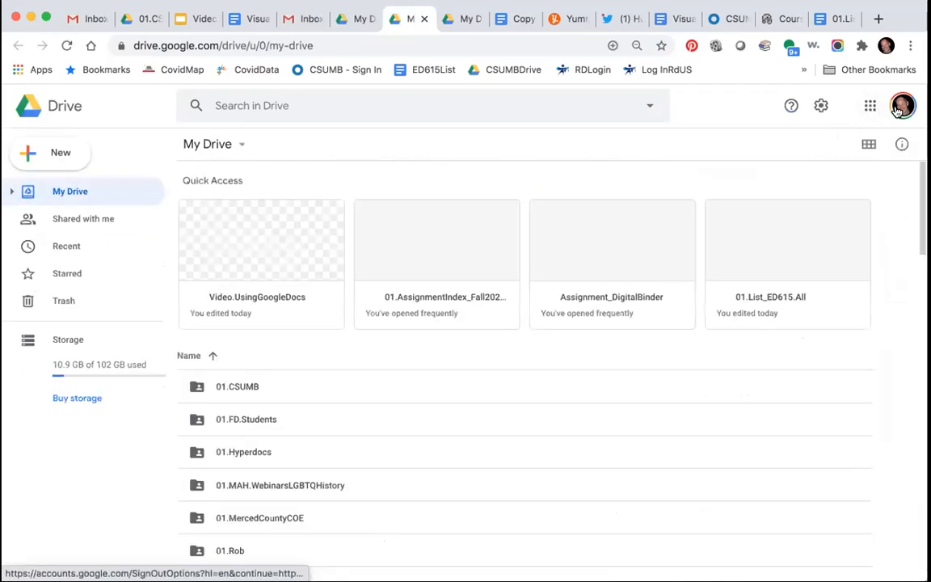
left_click(426, 19)
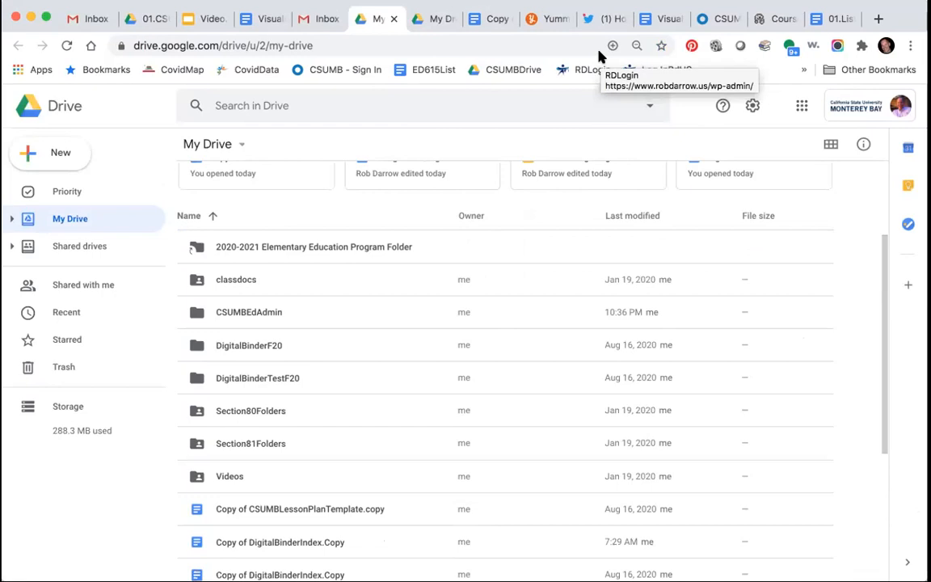
Switch to the VisualGuide.CreatingDigitalbinderVideo document and review section 2, Create your Google Folder
key("super+4")
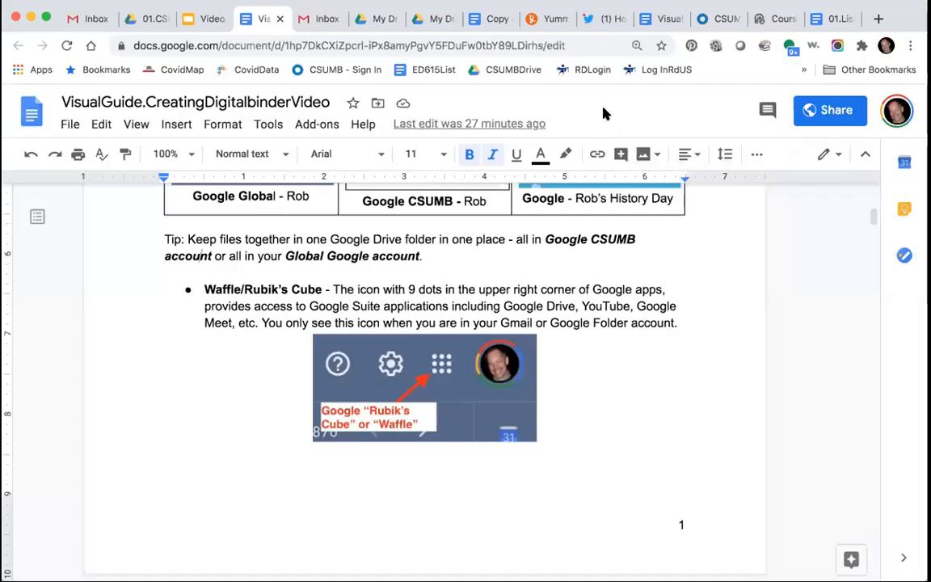
left_click(520, 272)
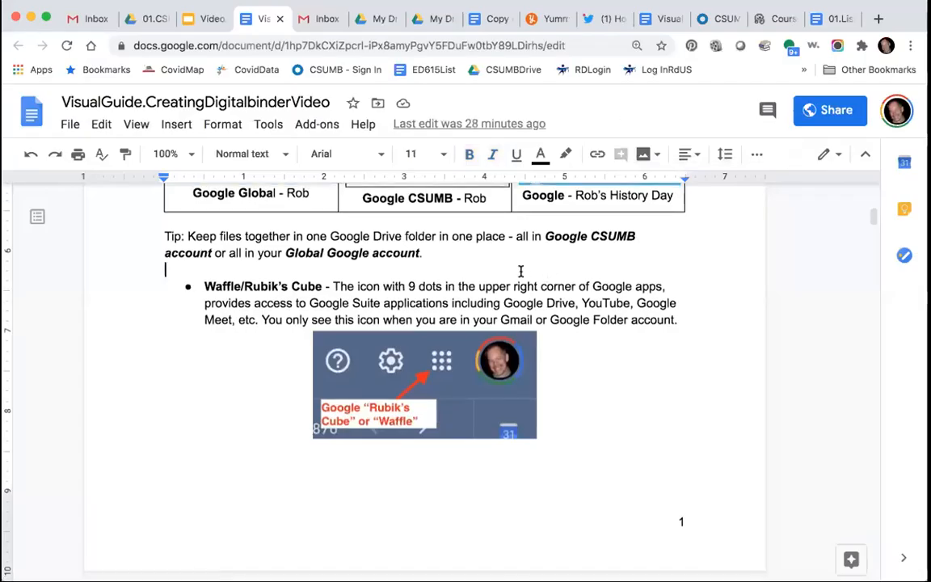
scroll(520, 271, "down", 5)
scroll(520, 272, "down", 8)
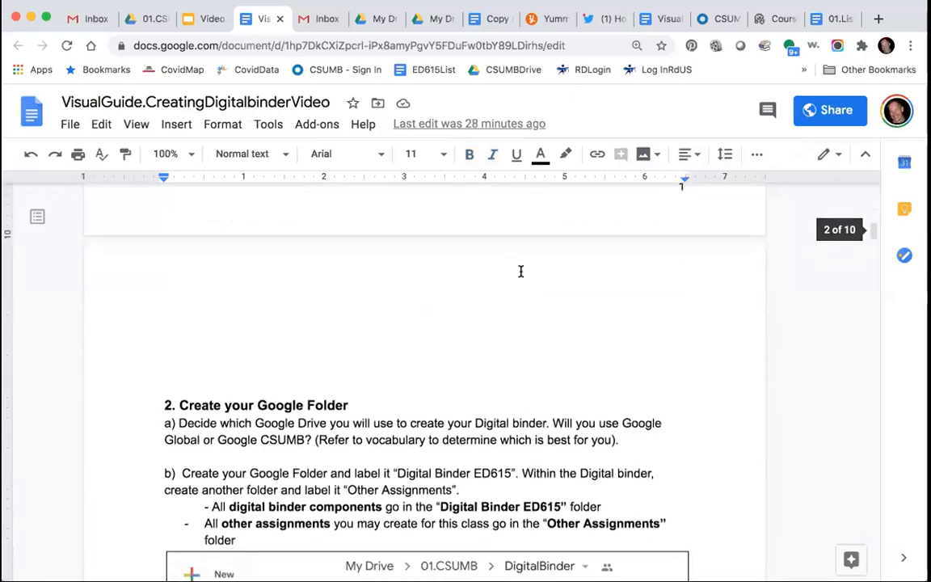
scroll(521, 271, "down", 1)
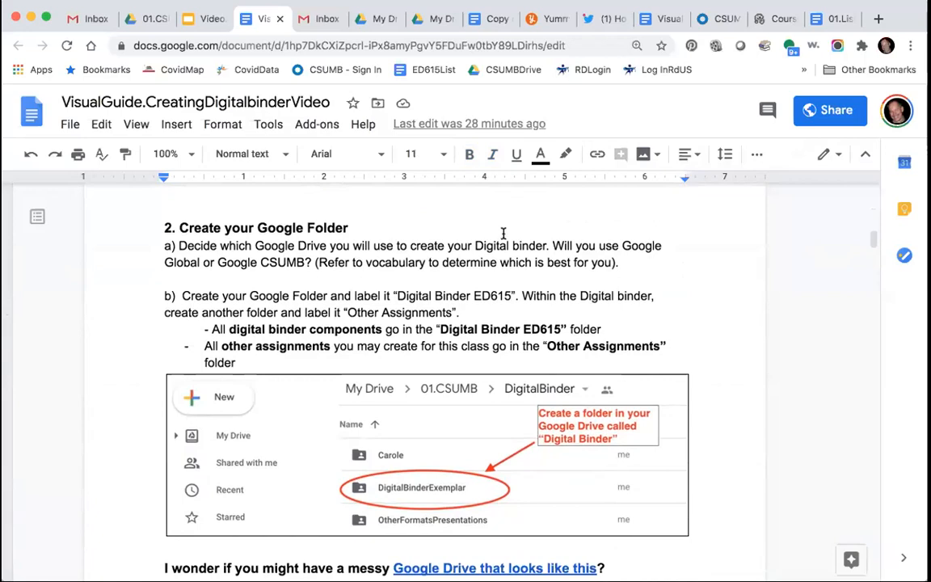
Open the CSUMB account's Google Drive from its Gmail inbox and create a folder named DemoFolder in My Drive
left_click(315, 18)
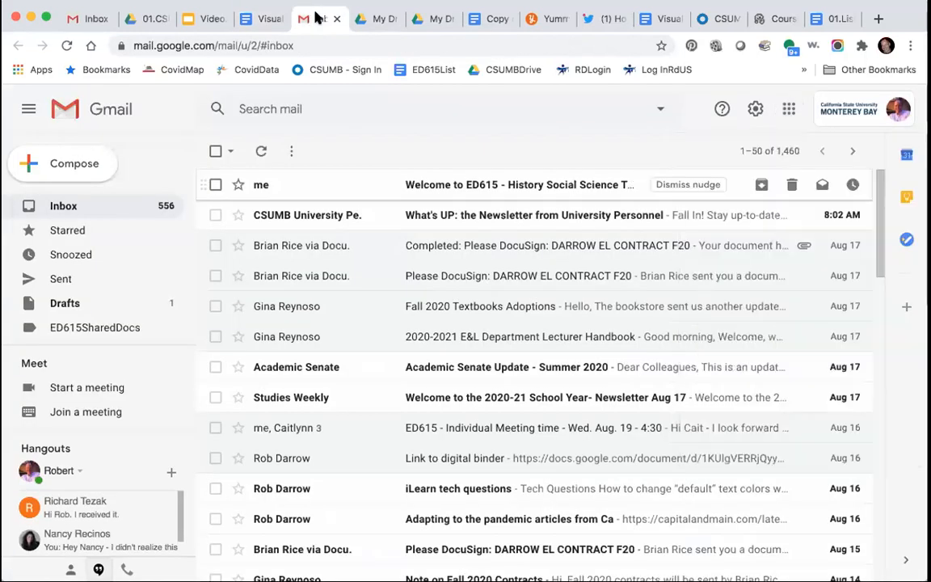
left_click(790, 110)
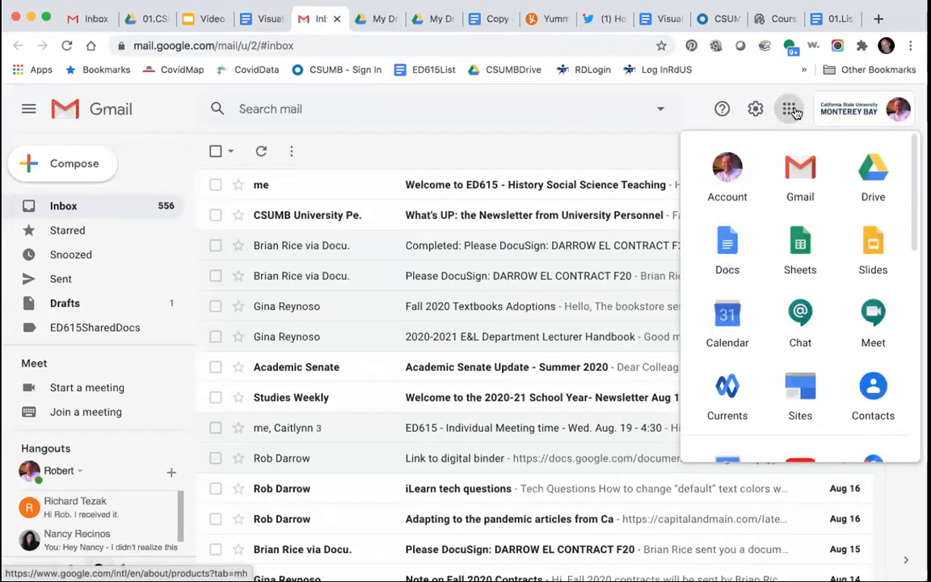
left_click(864, 168)
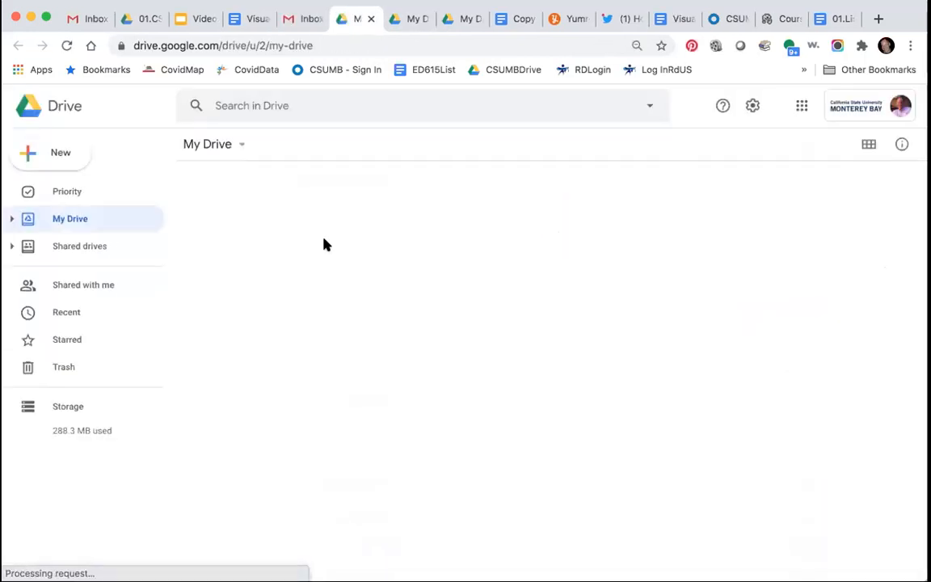
left_click(42, 158)
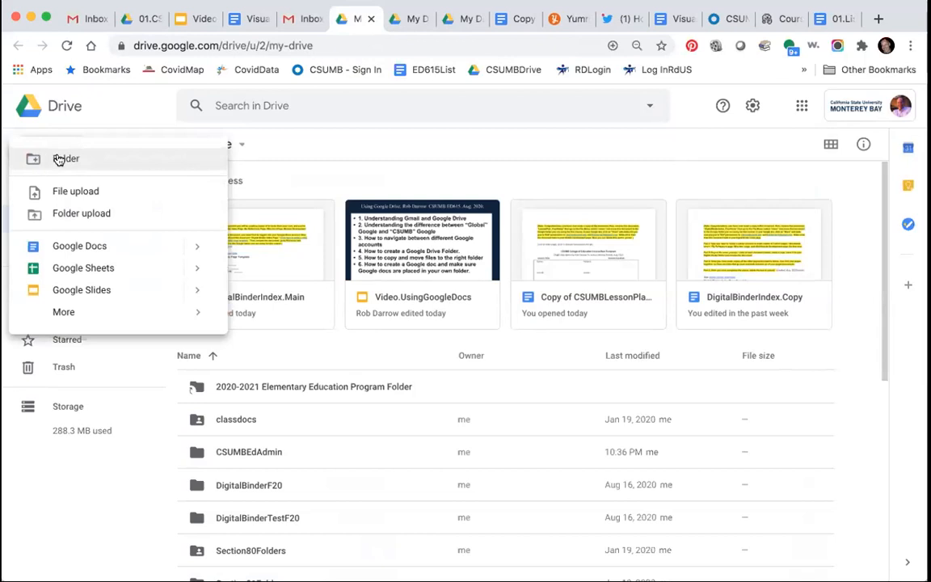
left_click(58, 160)
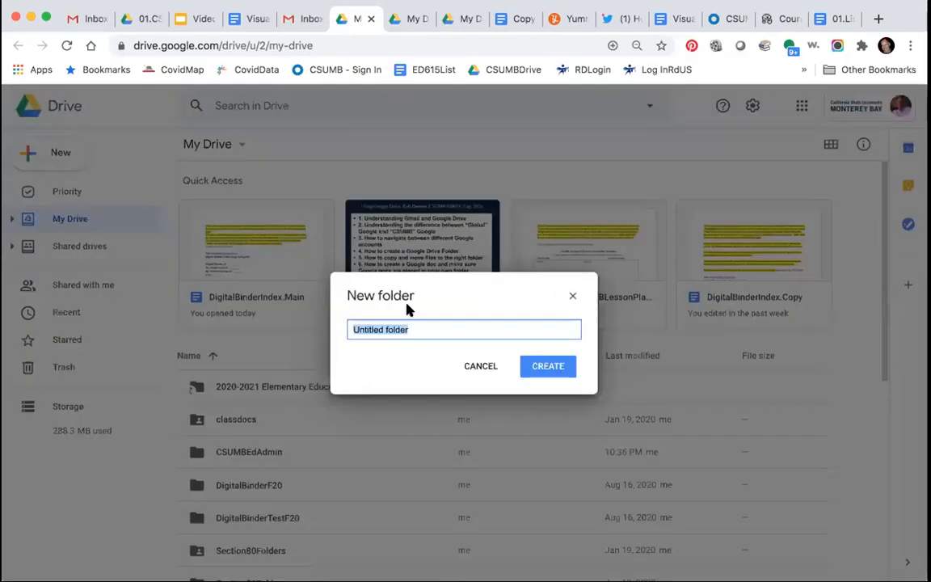
type("DemoFolder")
left_click(545, 365)
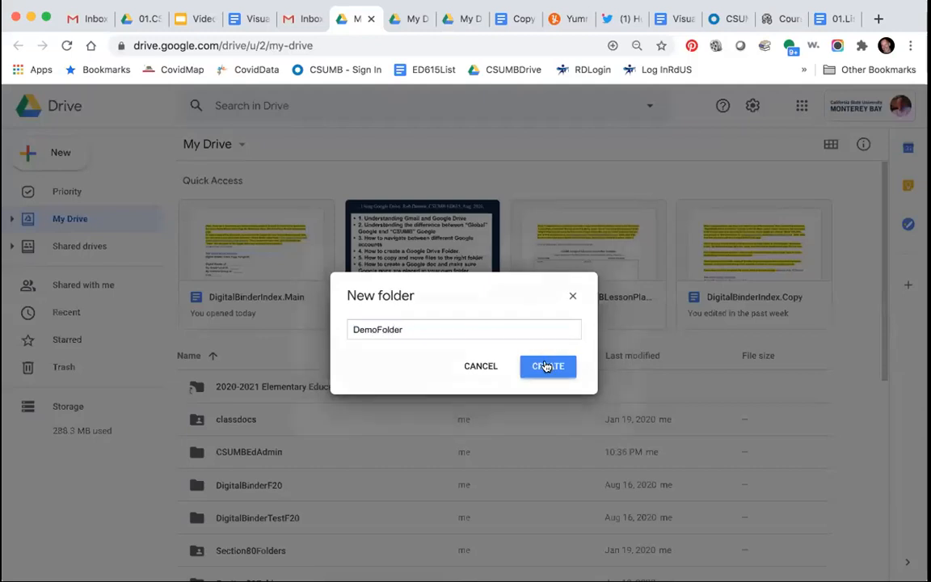
scroll(424, 402, "down", 2)
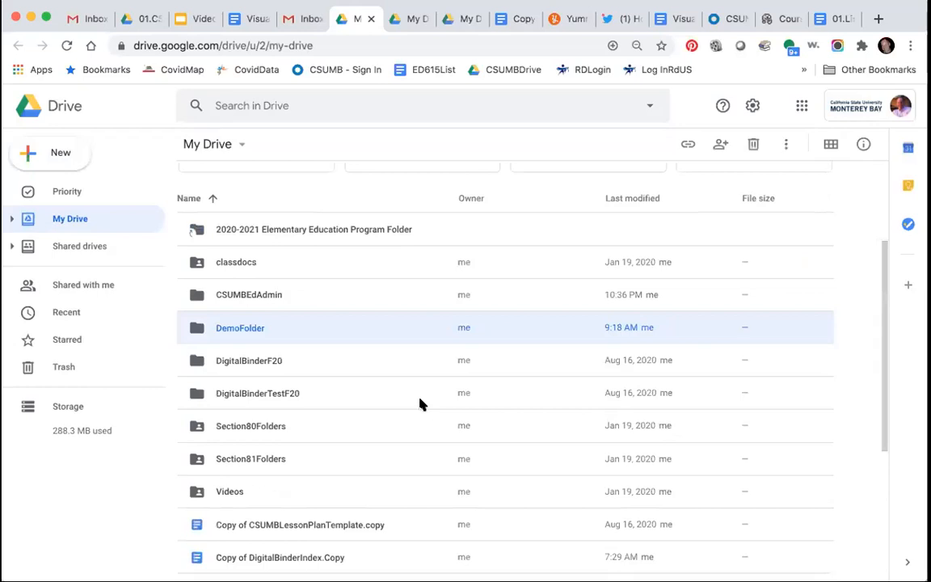
Share DemoFolder by setting its link access to Anyone with the link, with the Viewer role
right_click(230, 331)
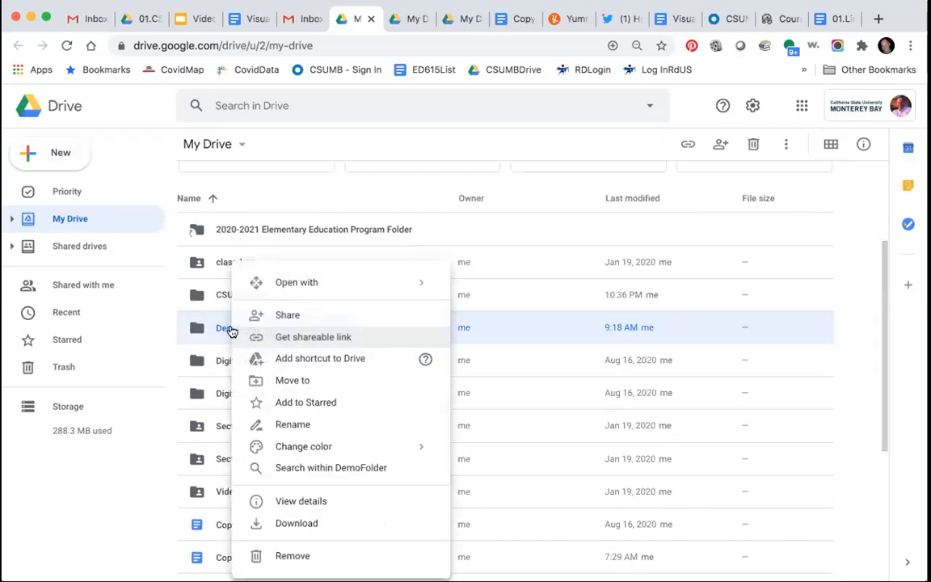
left_click(299, 321)
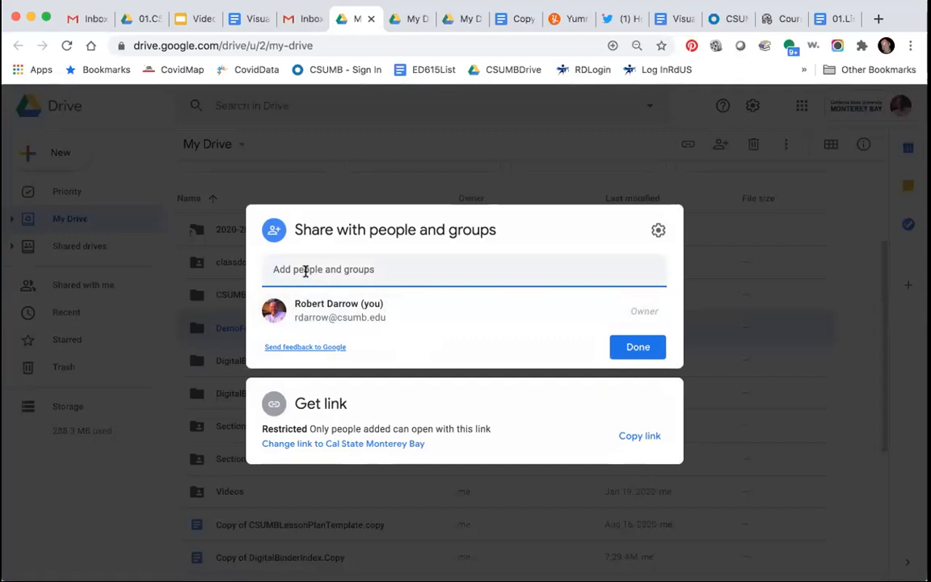
left_click(482, 431)
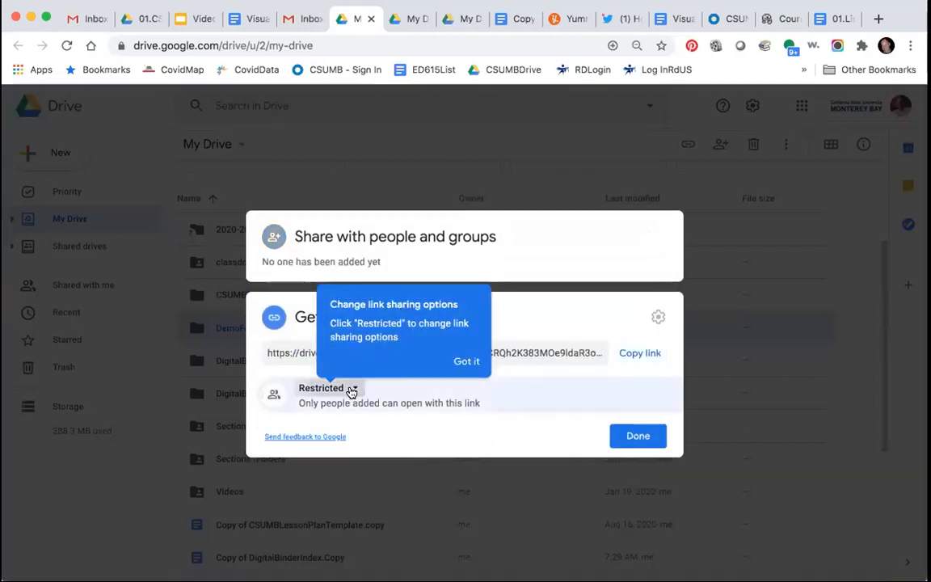
left_click(353, 388)
left_click(391, 506)
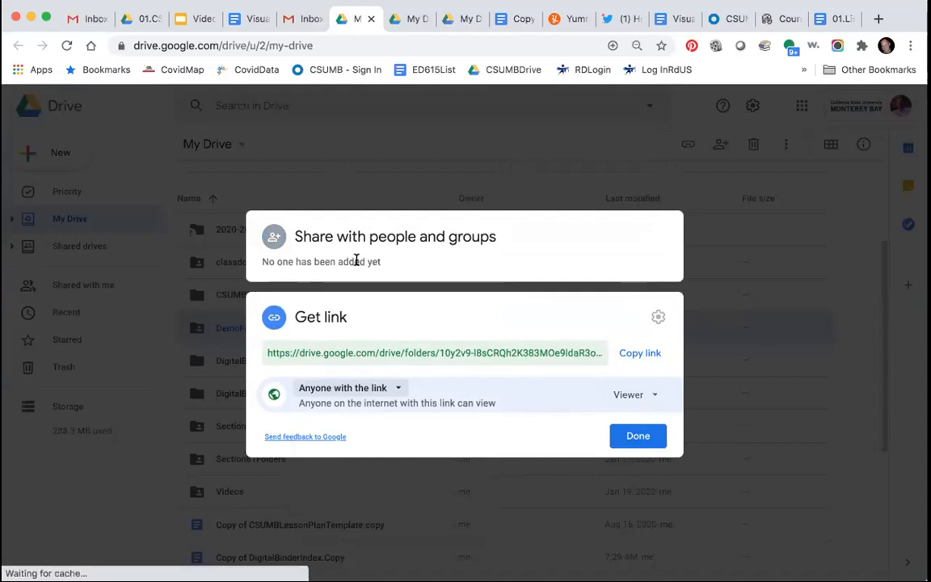
left_click(632, 435)
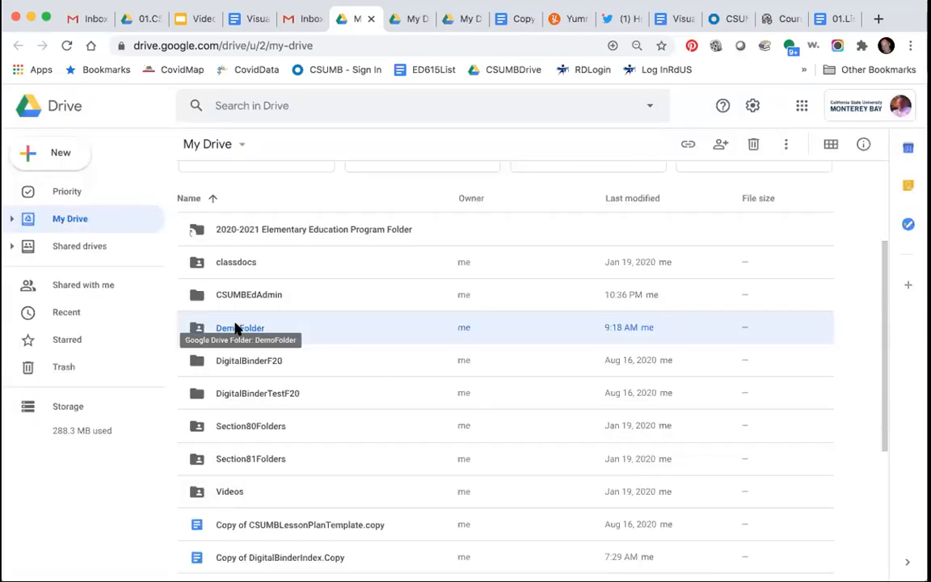
Create a Google Docs document inside DemoFolder with the folder's sharing permissions, and title it "new doc"
double_click(235, 327)
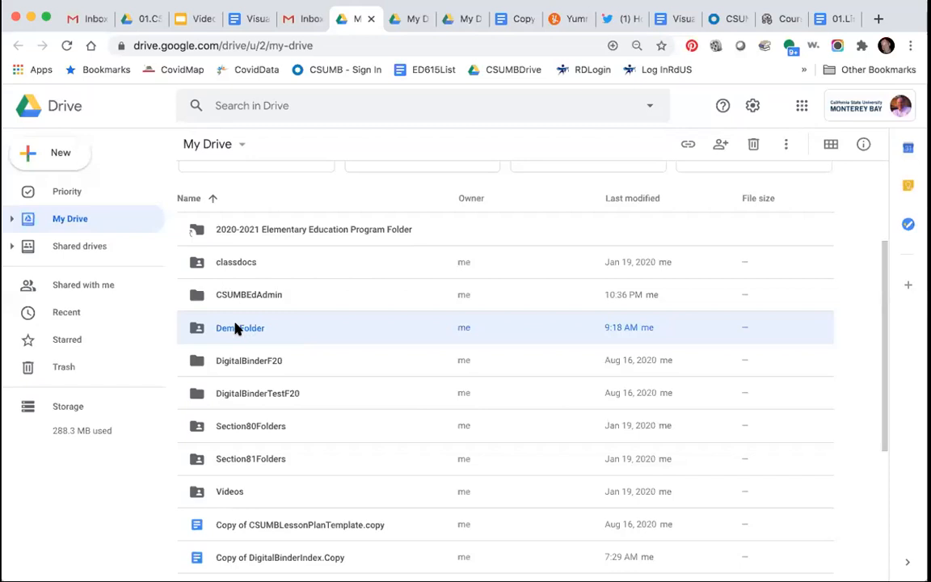
left_click(52, 154)
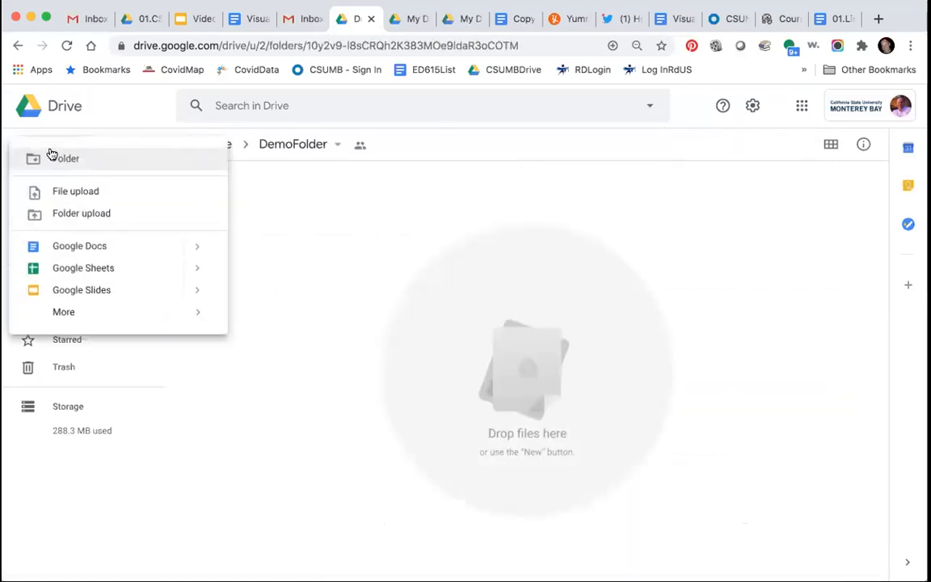
left_click(80, 247)
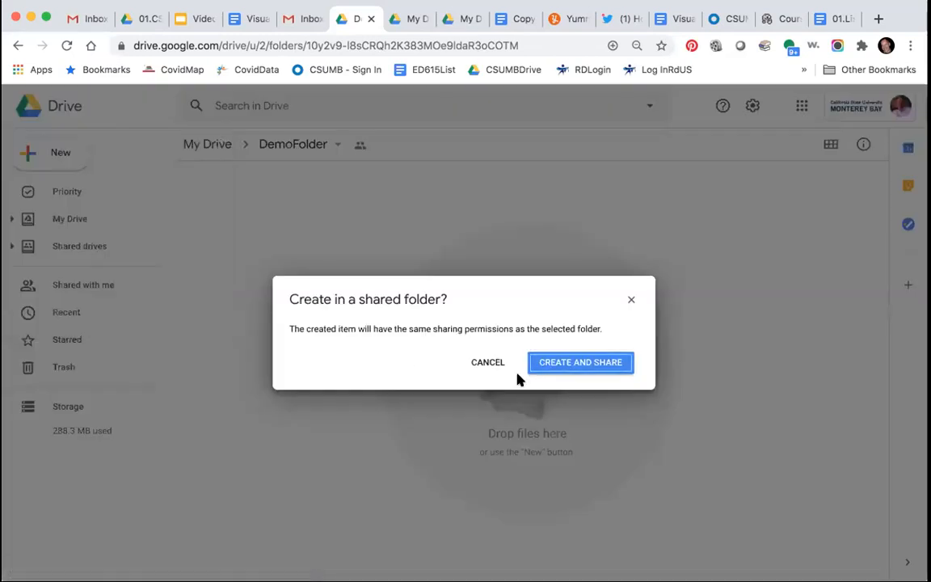
left_click(569, 367)
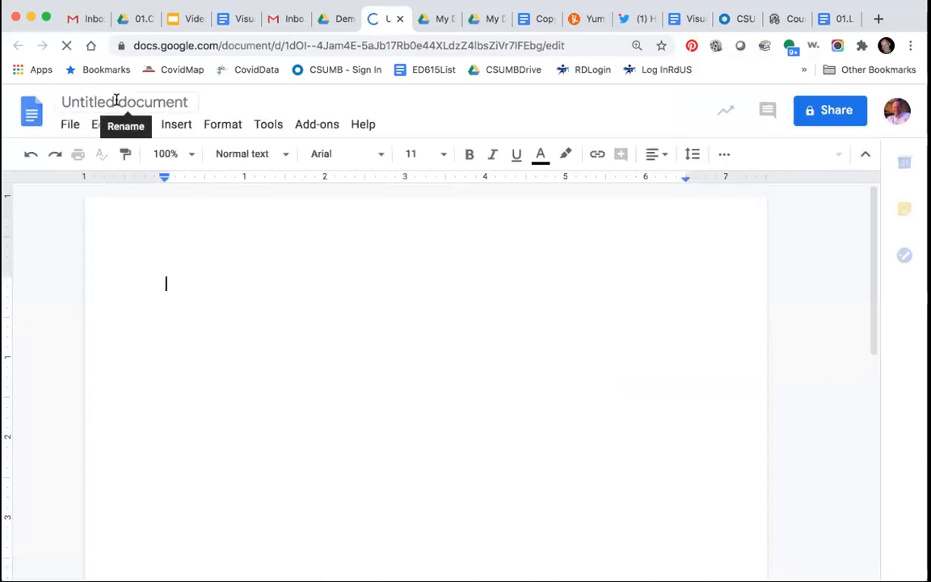
left_click(116, 99)
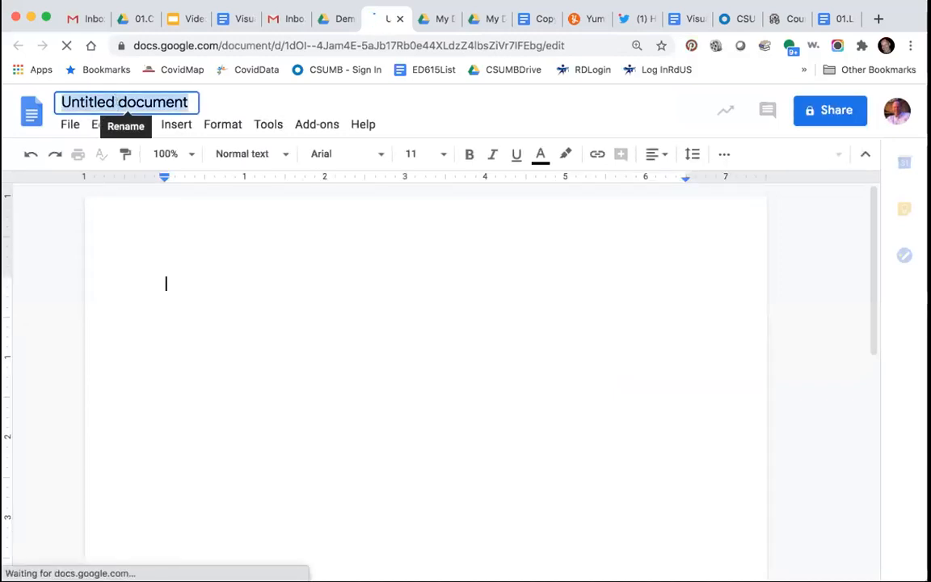
type("new doc")
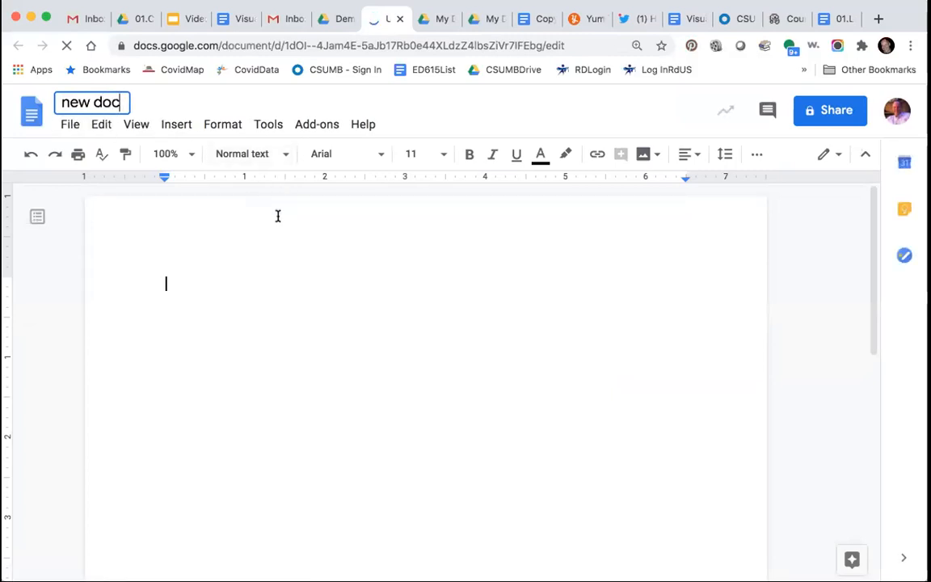
key("Return")
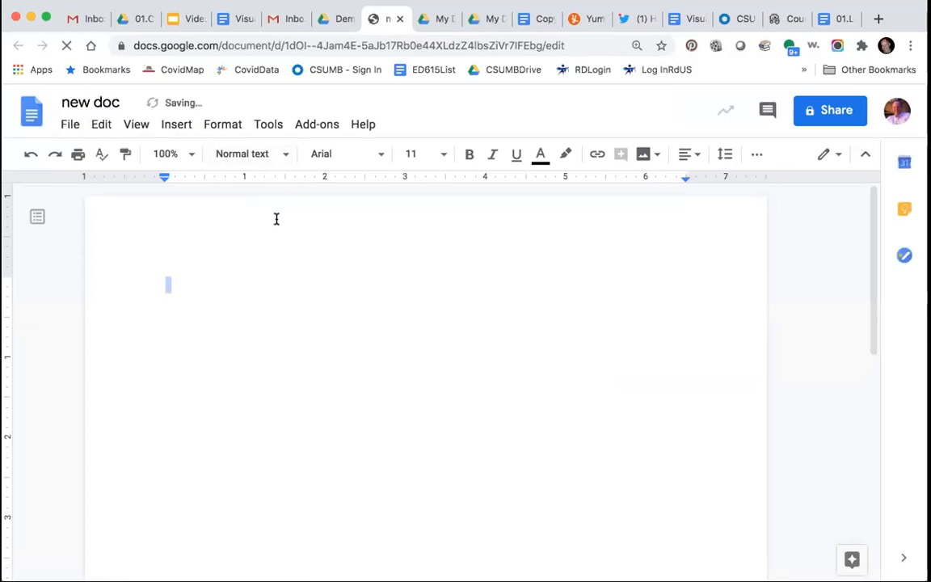
Close the new document, return to the VisualGuide.CreatingDigitalbinderVideo document, and open its linked Messyfolder to look through the copied files
left_click(399, 18)
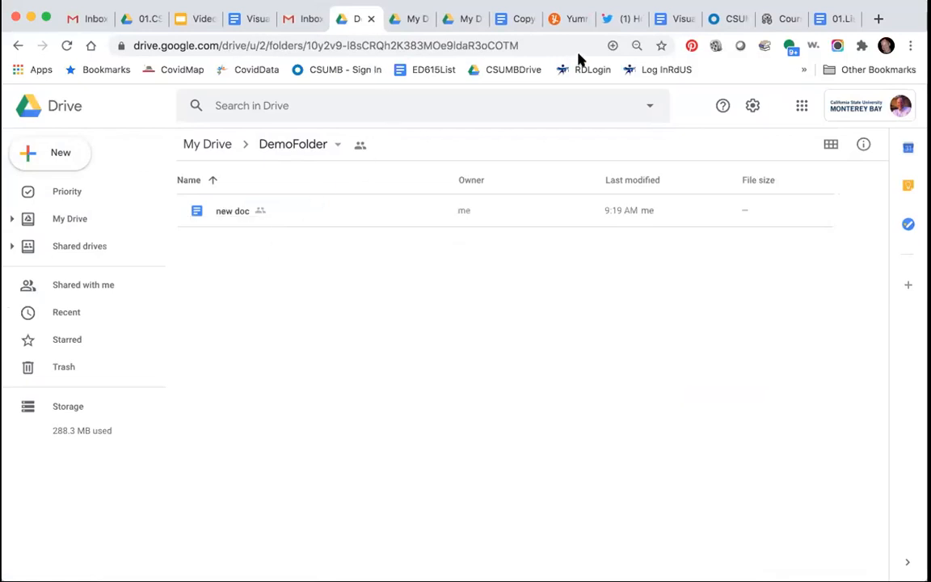
left_click(238, 19)
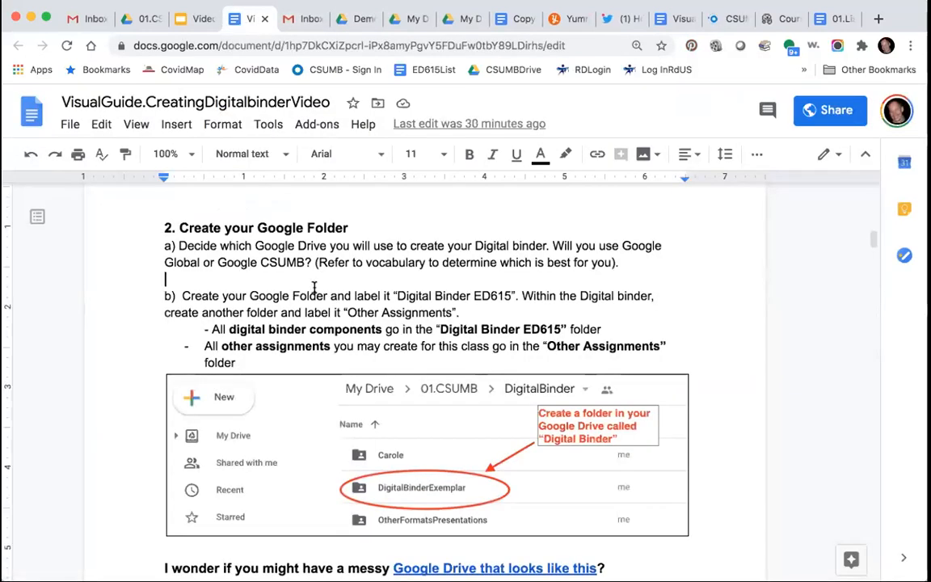
scroll(316, 360, "down", 5)
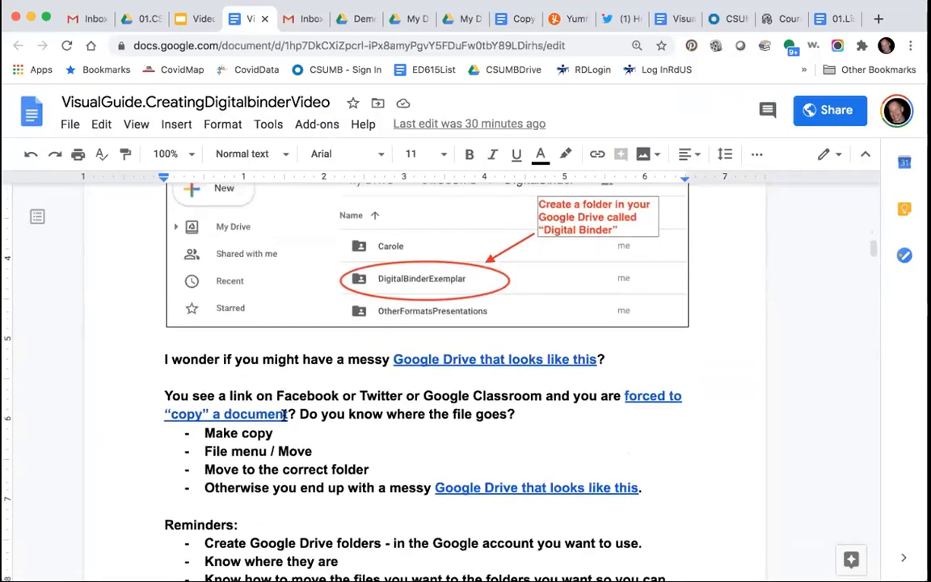
left_click(457, 359)
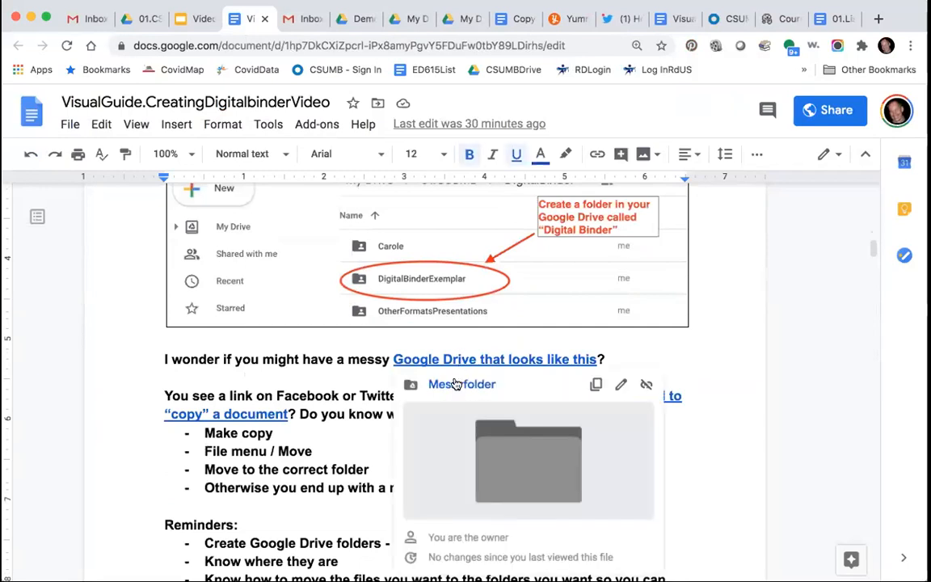
left_click(457, 384)
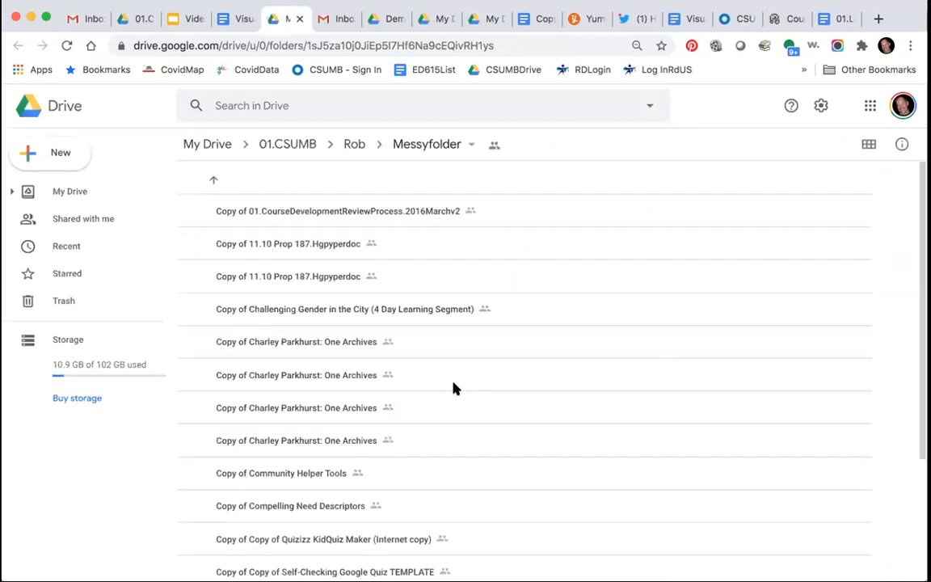
scroll(428, 423, "down", 1)
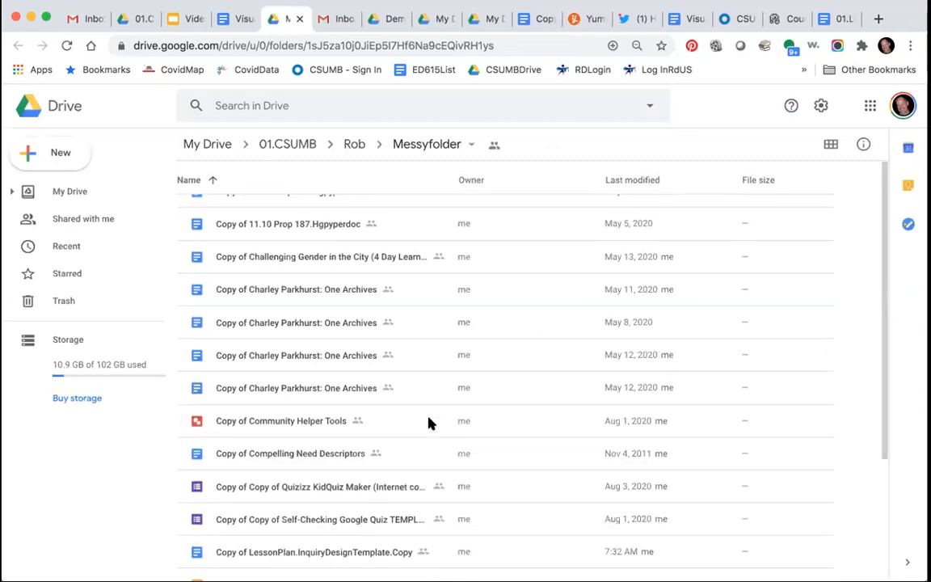
scroll(428, 422, "down", 3)
scroll(428, 422, "up", 3)
scroll(429, 422, "down", 1)
scroll(429, 423, "up", 1)
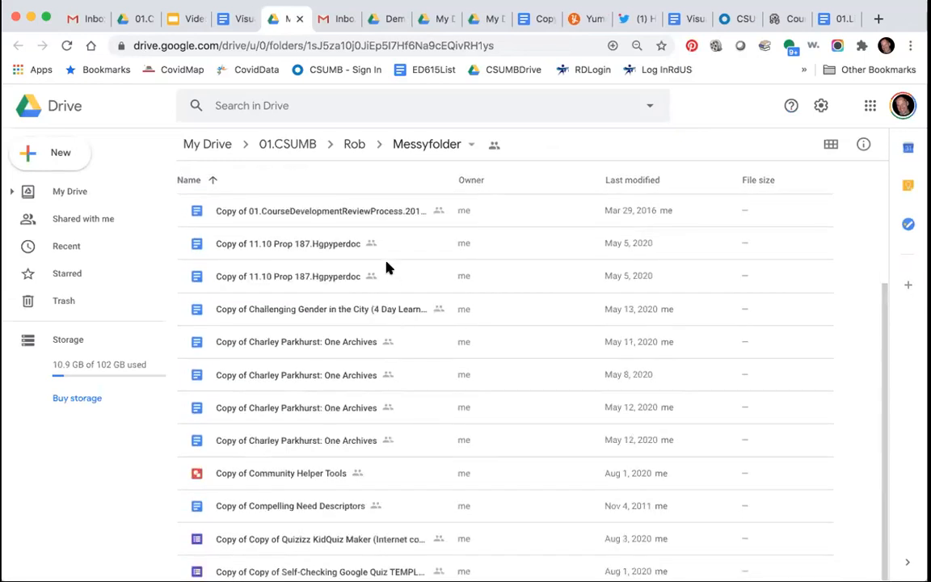
Return to the visual guide and make a copy of LessonPlan.CSUMB.copy through the forced "copy" a document link
left_click(237, 19)
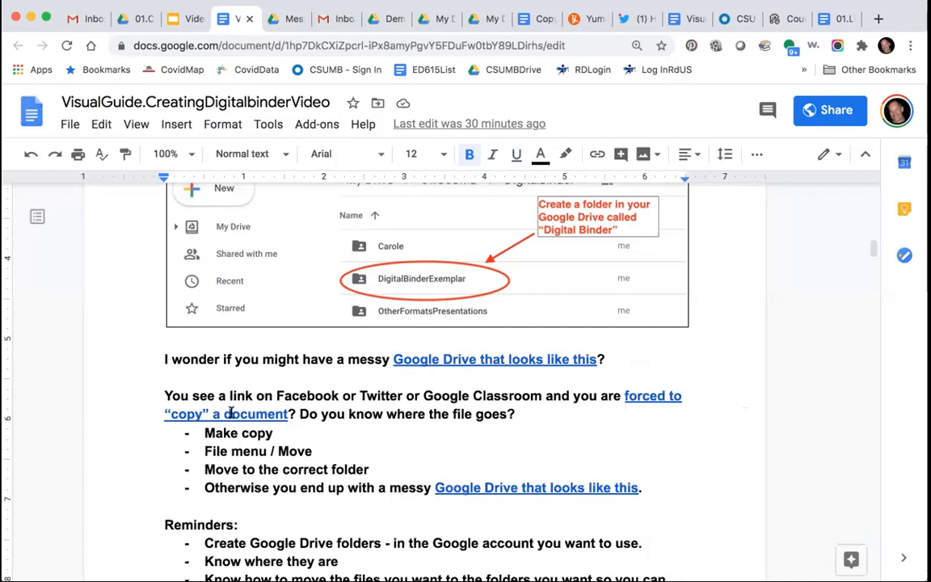
left_click(232, 413)
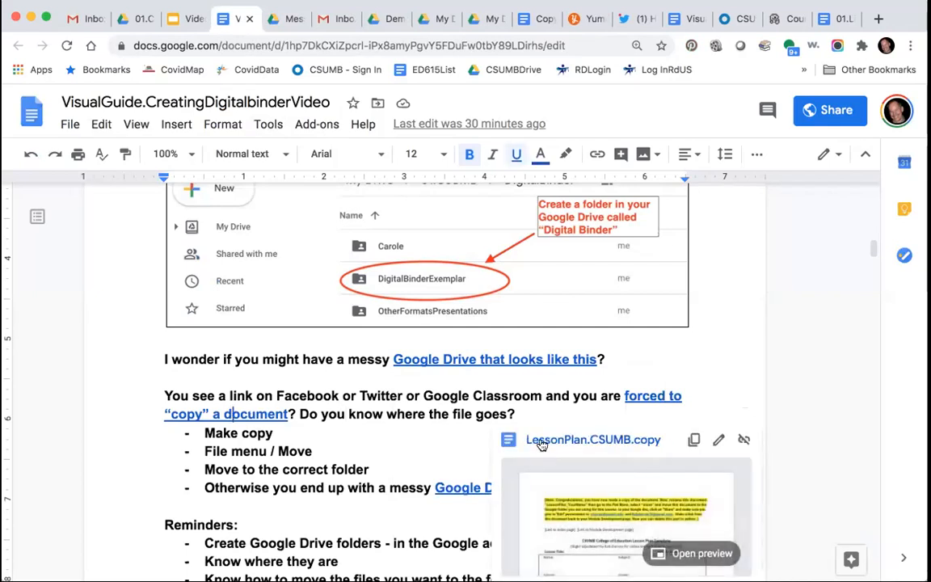
left_click(541, 442)
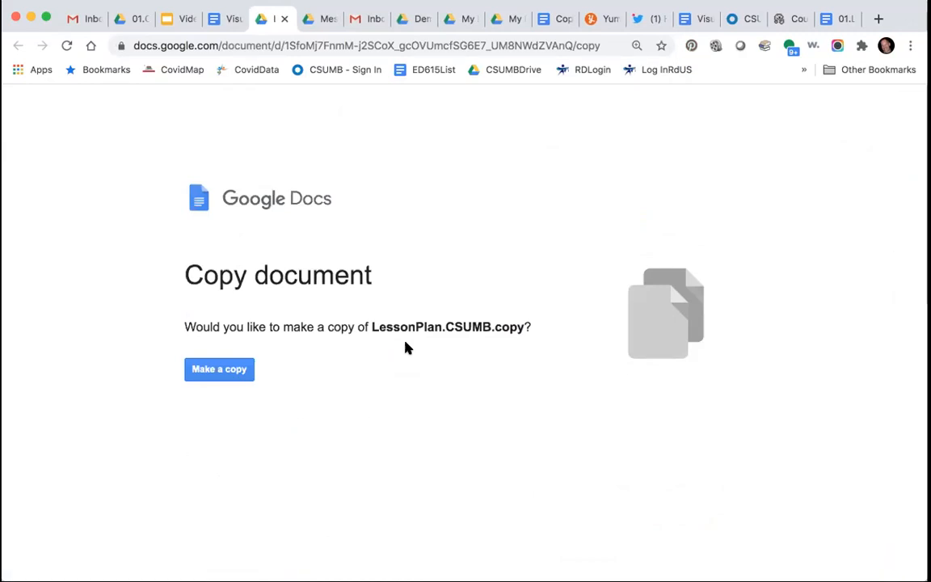
left_click(212, 370)
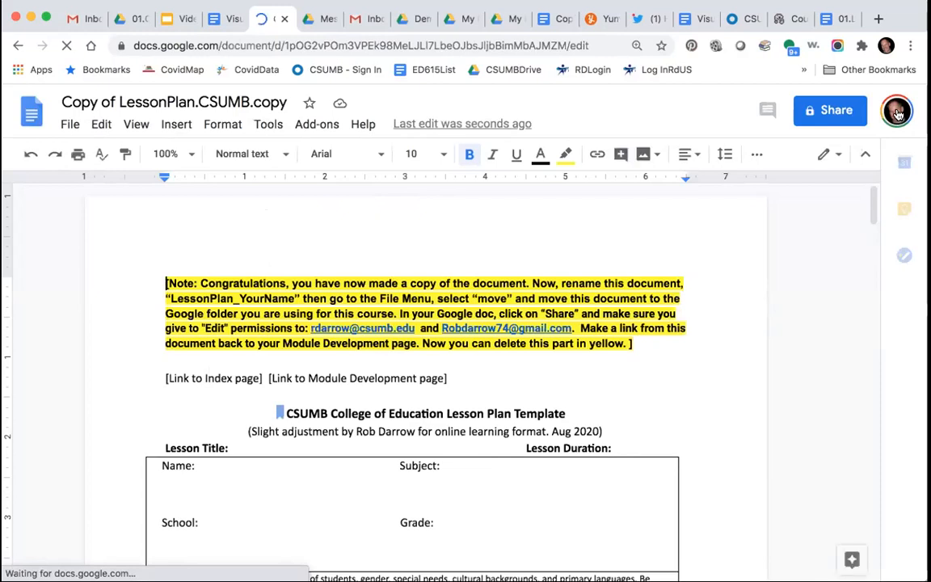
Move the copied lesson plan into the folder named after the instructor inside 01.CSUMB, accepting the change in who has access
left_click(69, 124)
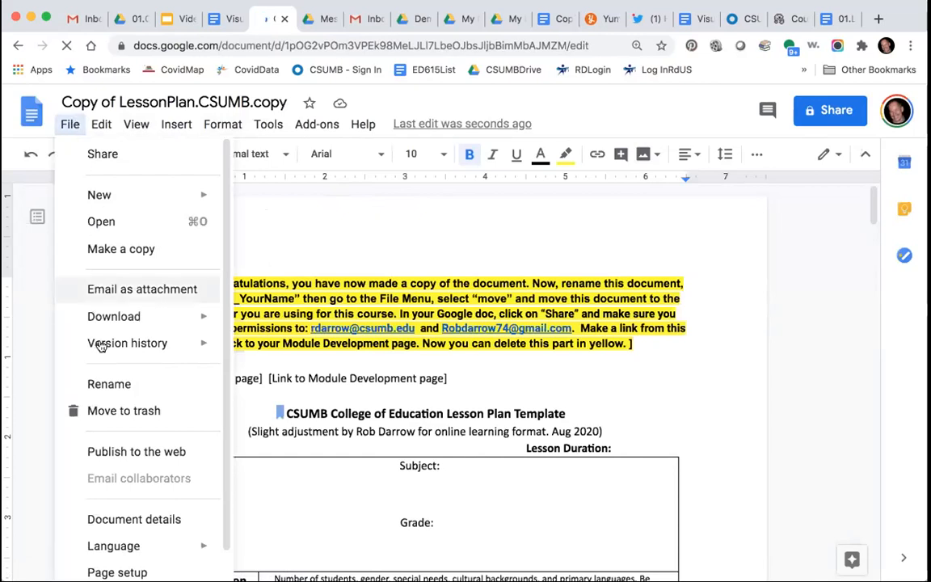
mouse_move(100, 345)
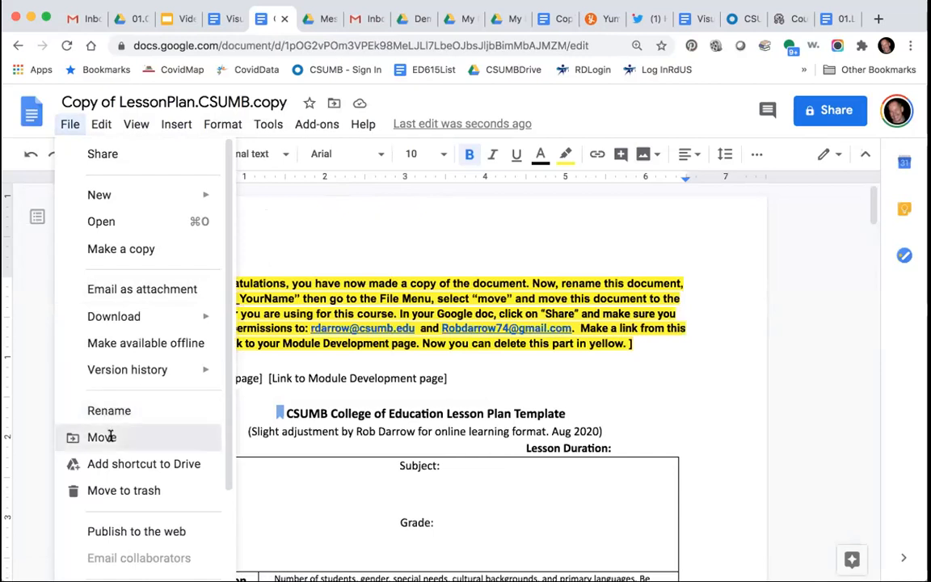
left_click(105, 437)
double_click(394, 177)
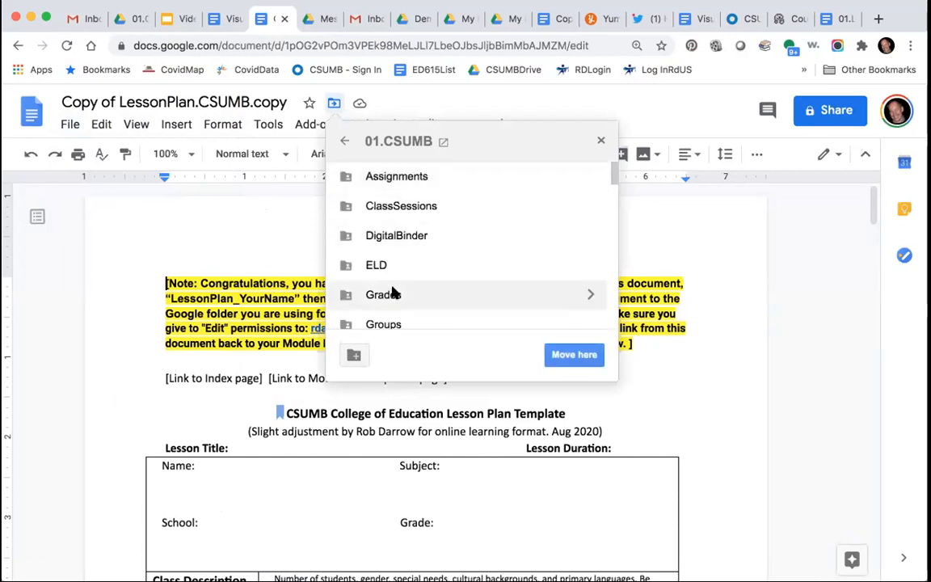
scroll(392, 291, "down", 5)
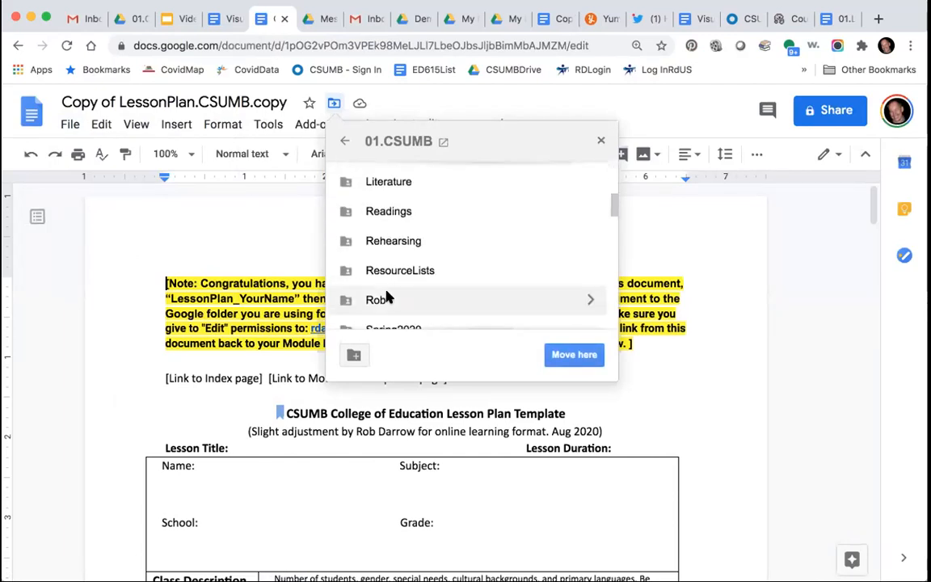
double_click(384, 299)
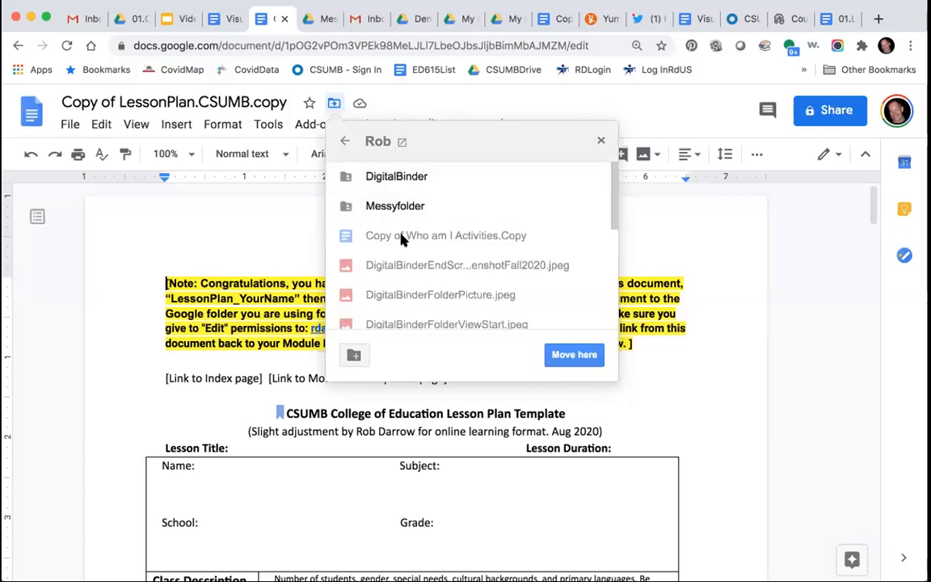
left_click(572, 353)
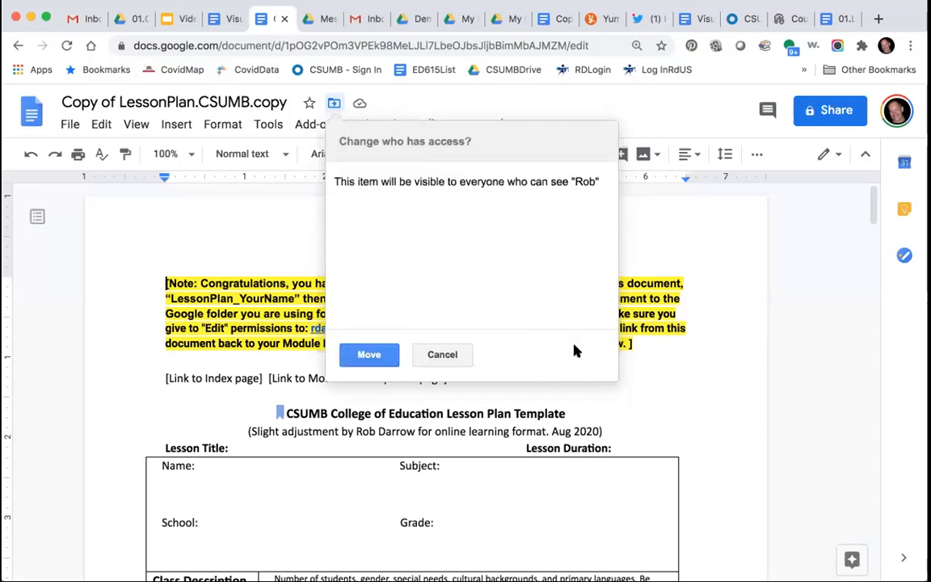
left_click(380, 352)
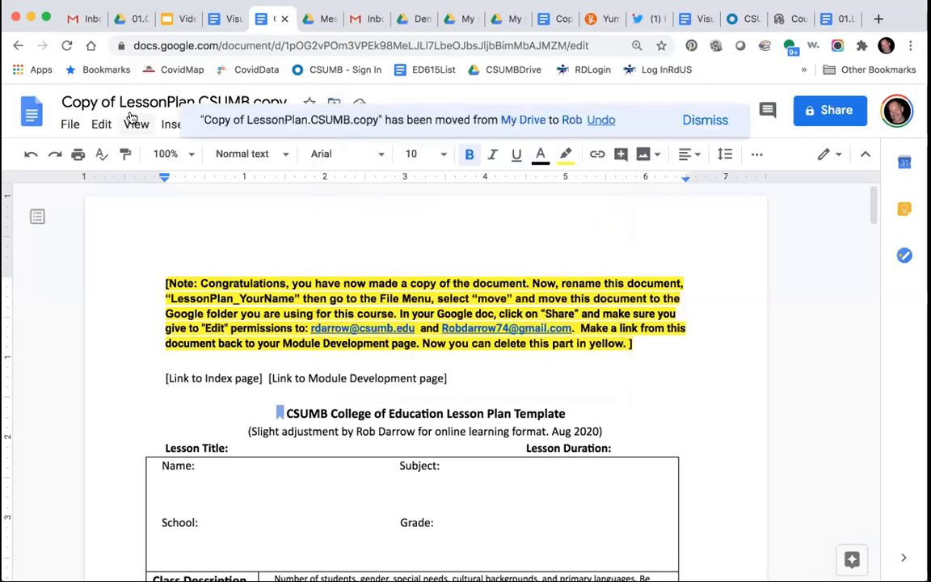
Rename the copied document as LessonPlan.CSUMB
left_click(119, 100)
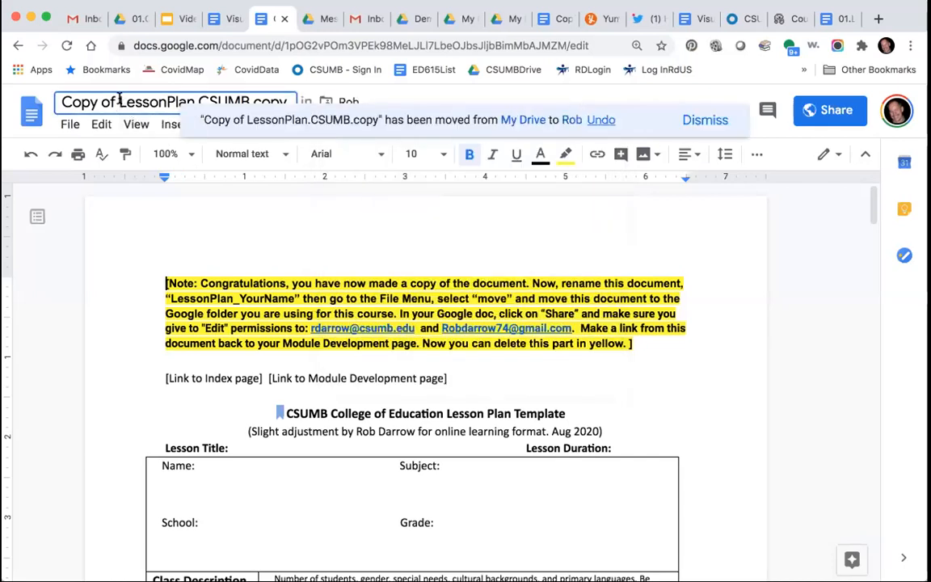
key("BackSpace")
key("BackSpace")
key("BackSpace")
key("BackSpace")
key("BackSpace")
key("BackSpace")
key("BackSpace")
key("BackSpace")
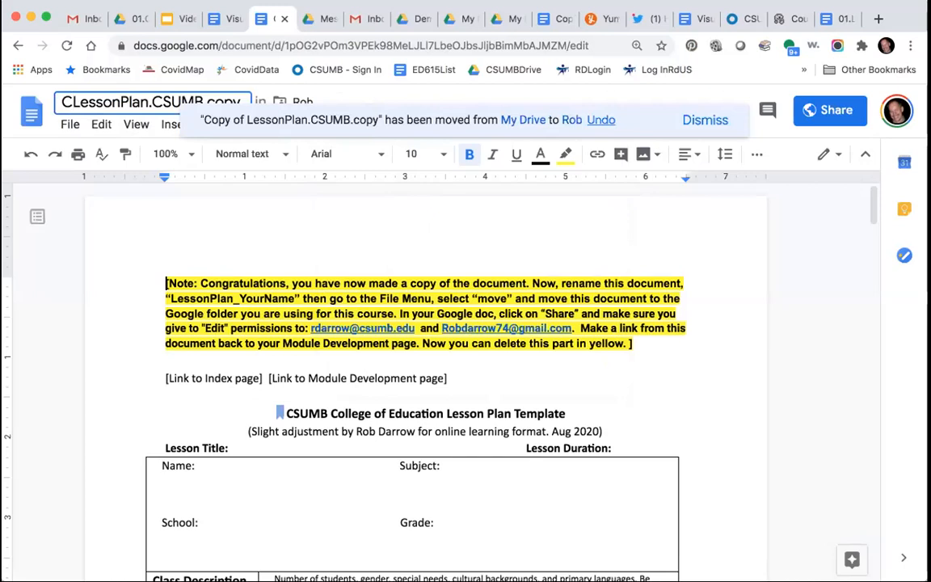
double_click(209, 98)
key("BackSpace")
key("BackSpace")
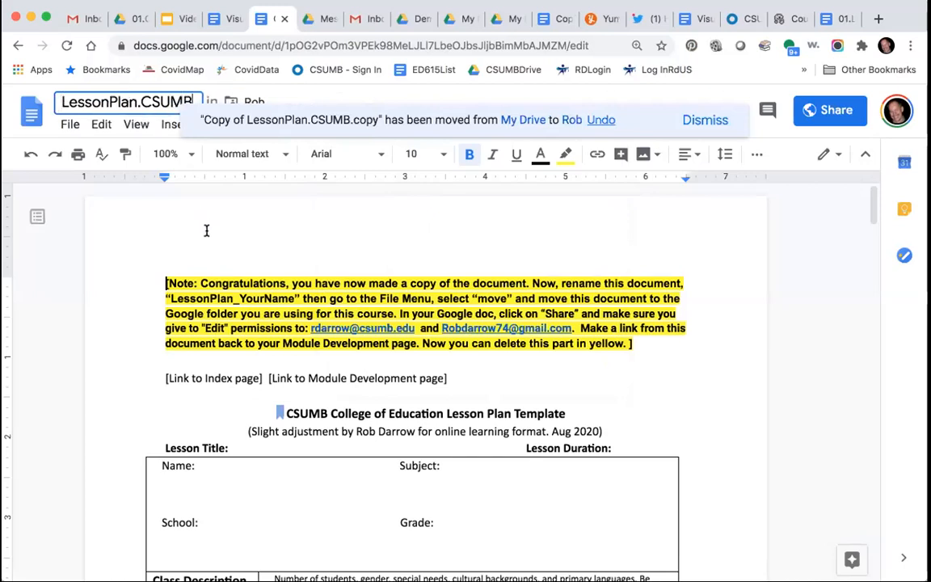
key("Return")
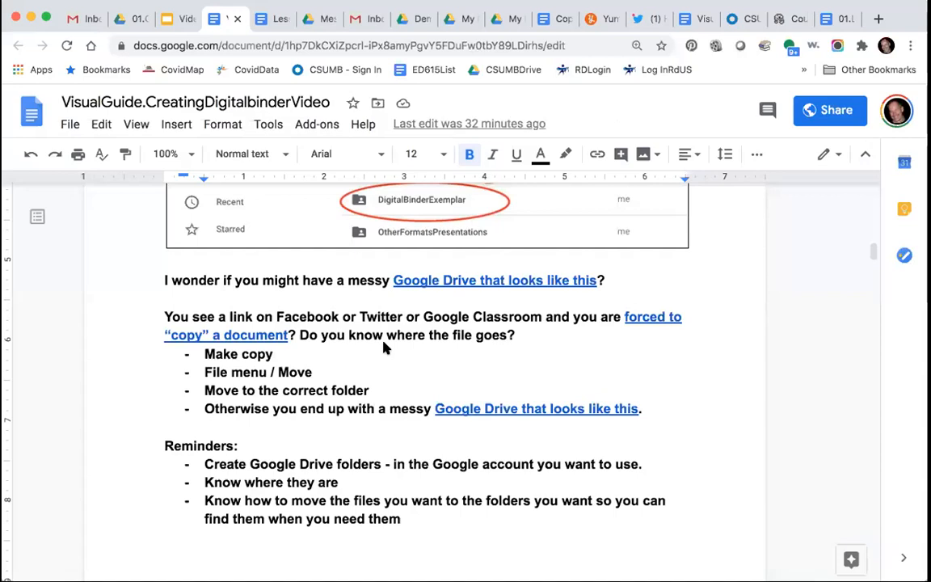
In the visual guide, append "- Rename the document." to the "Move to the correct folder" bullet
scroll(384, 347, "down", 1)
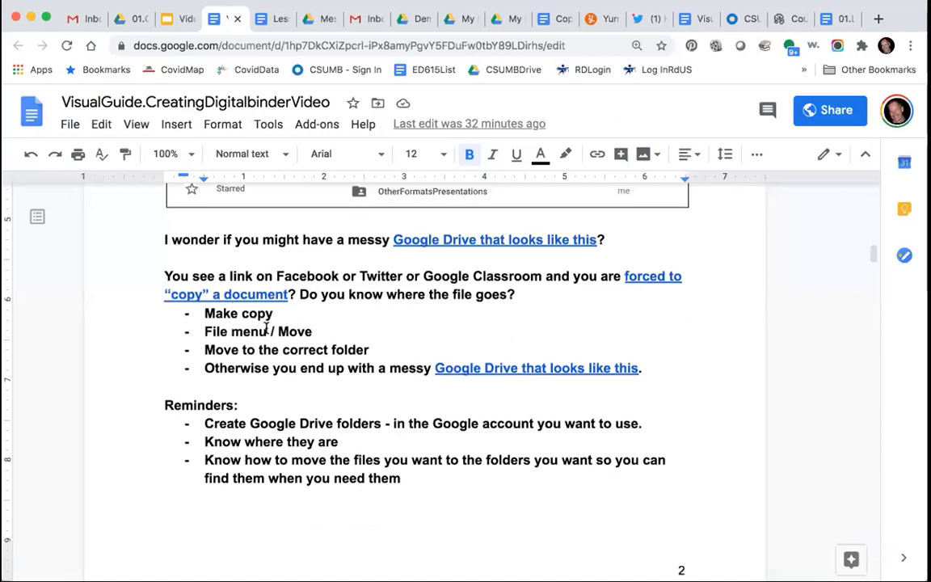
triple_click(204, 331)
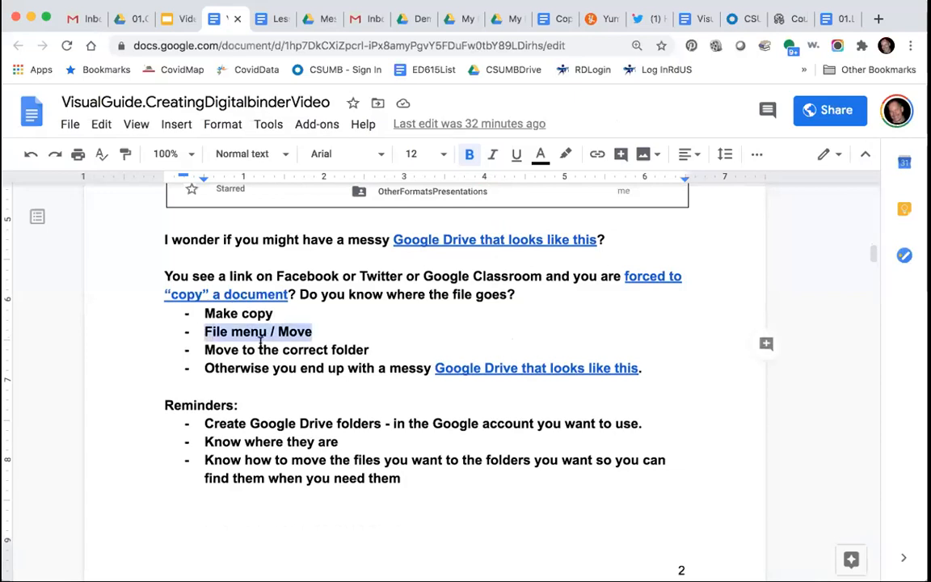
left_click_drag(369, 349, 202, 349)
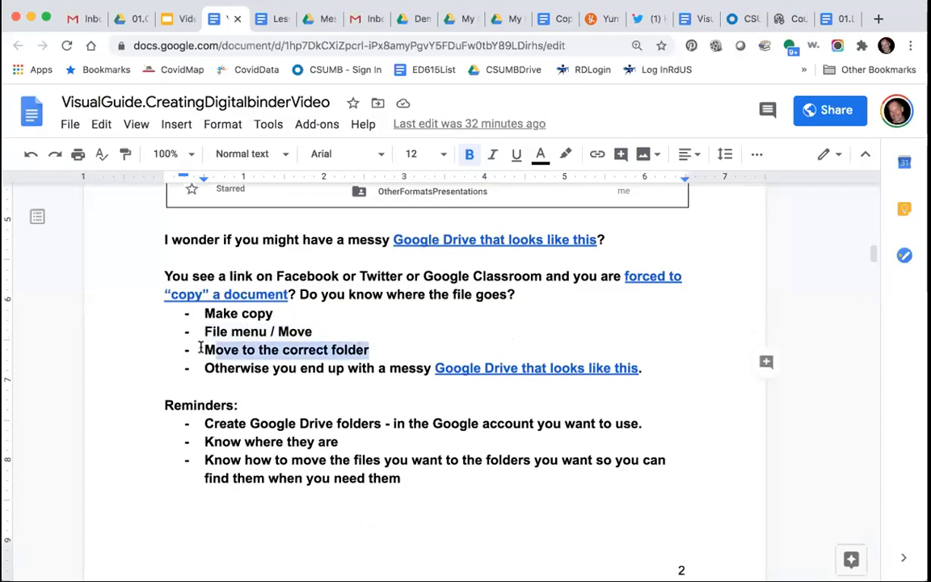
left_click(367, 348)
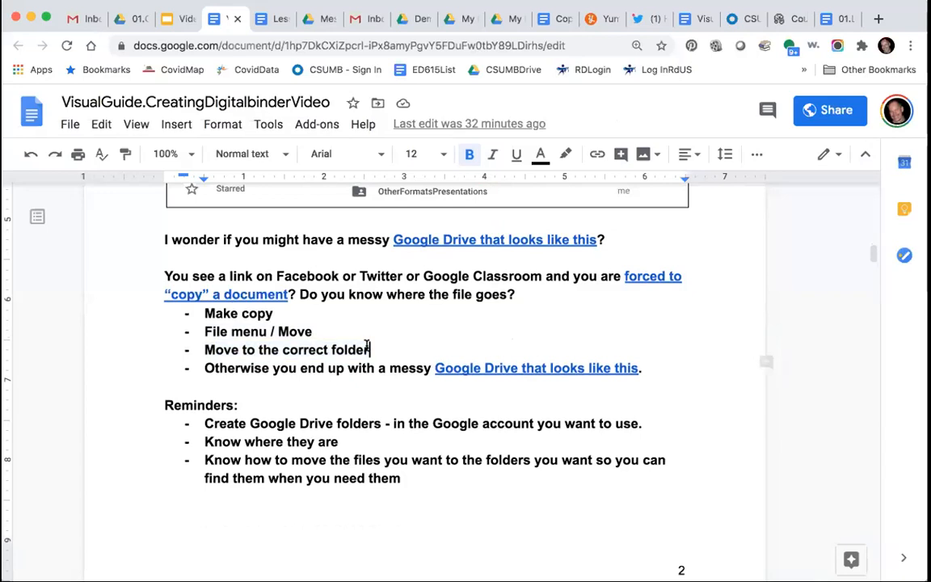
type("- Re")
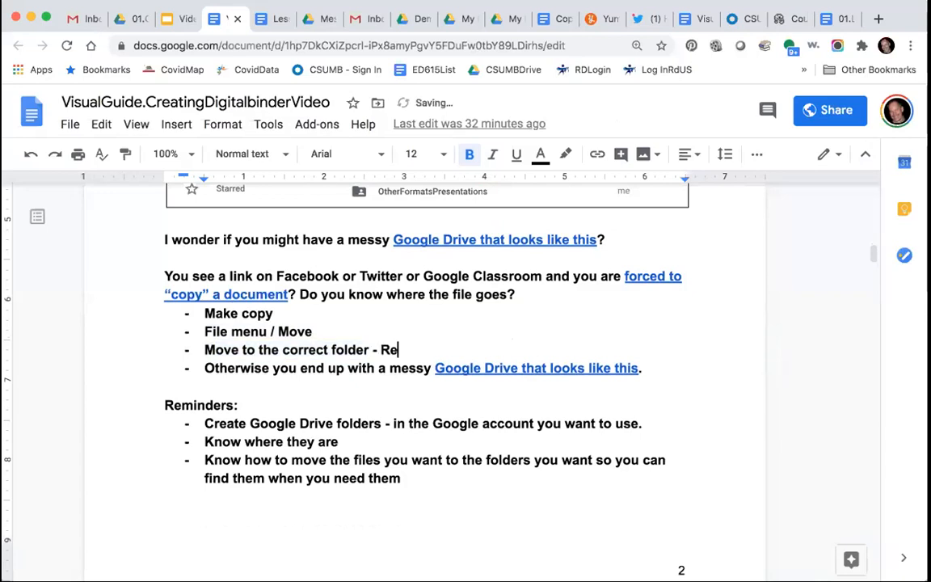
type("name the document.")
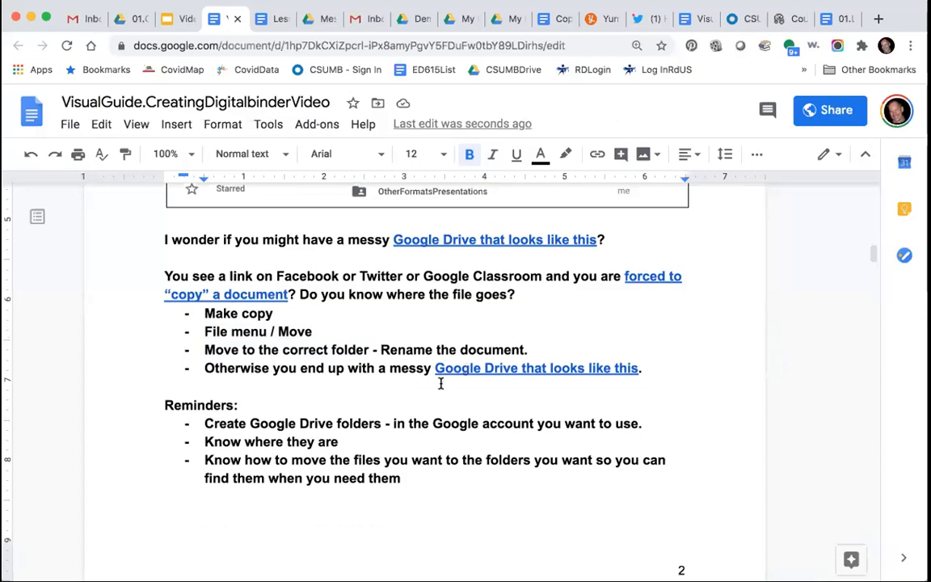
Review the Reminders list, highlighting the points on knowing where folders are and how to move files into them
scroll(290, 387, "down", 3)
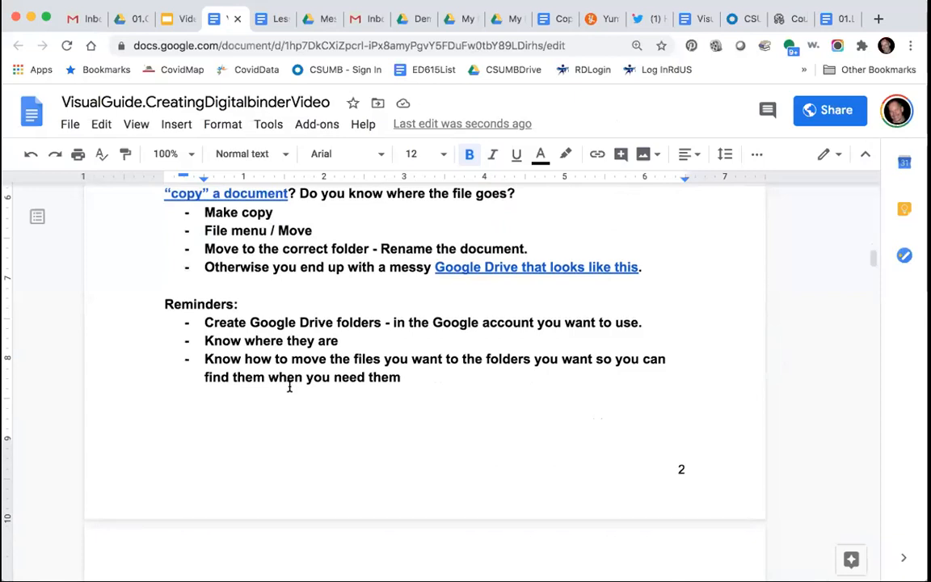
left_click_drag(204, 340, 346, 341)
left_click_drag(401, 377, 198, 359)
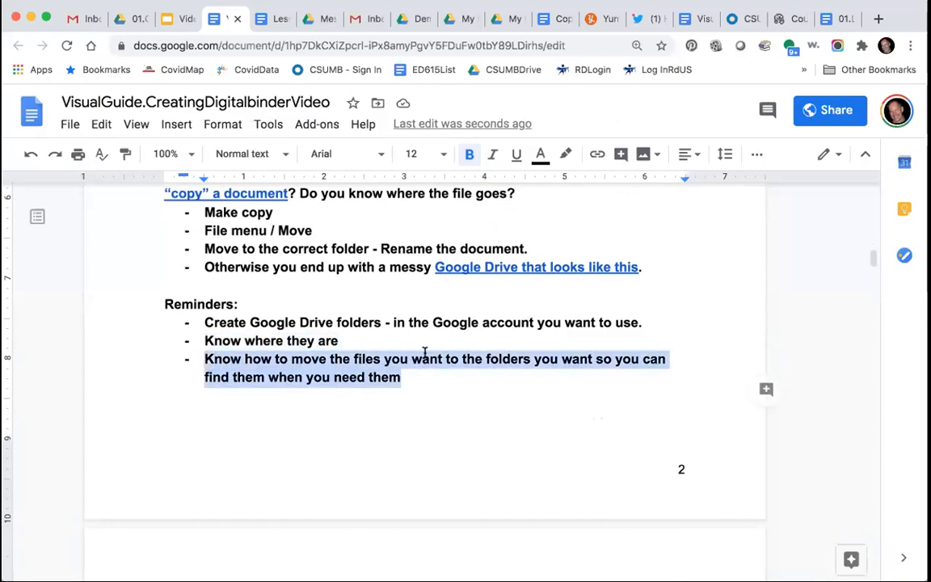